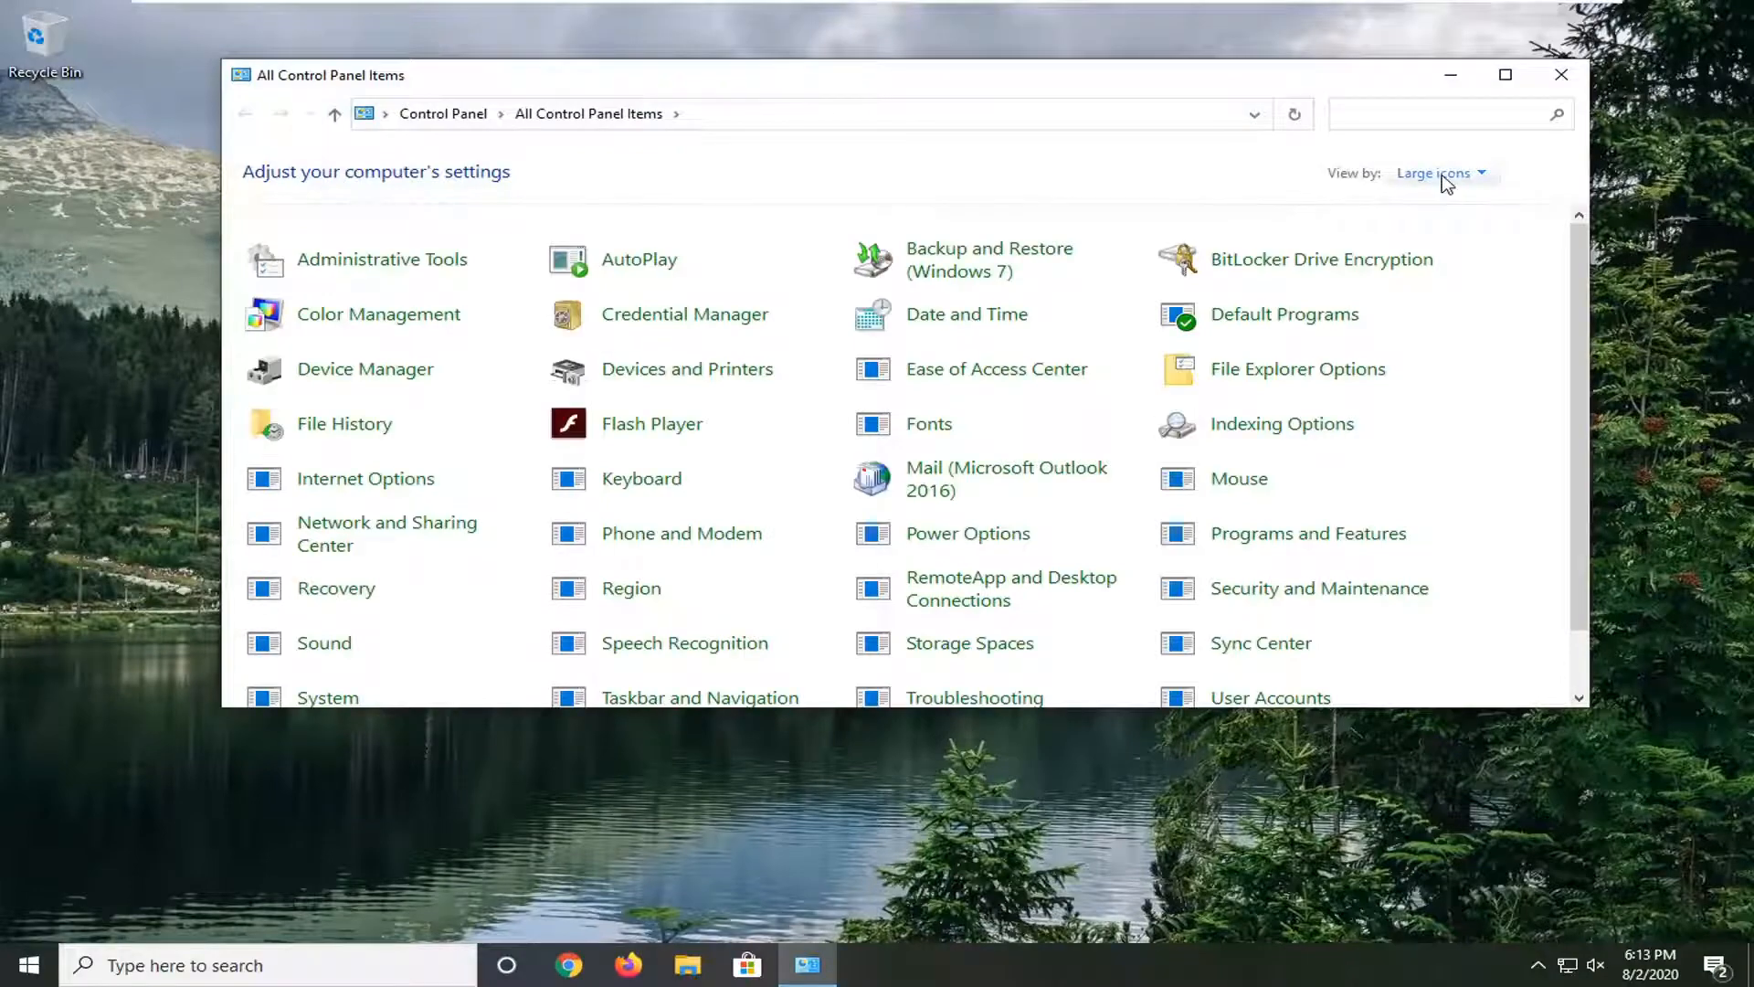
# Step: Keep Control Panel in Large icons view and move the Sound window to the centre
pyautogui.click(1439, 173)
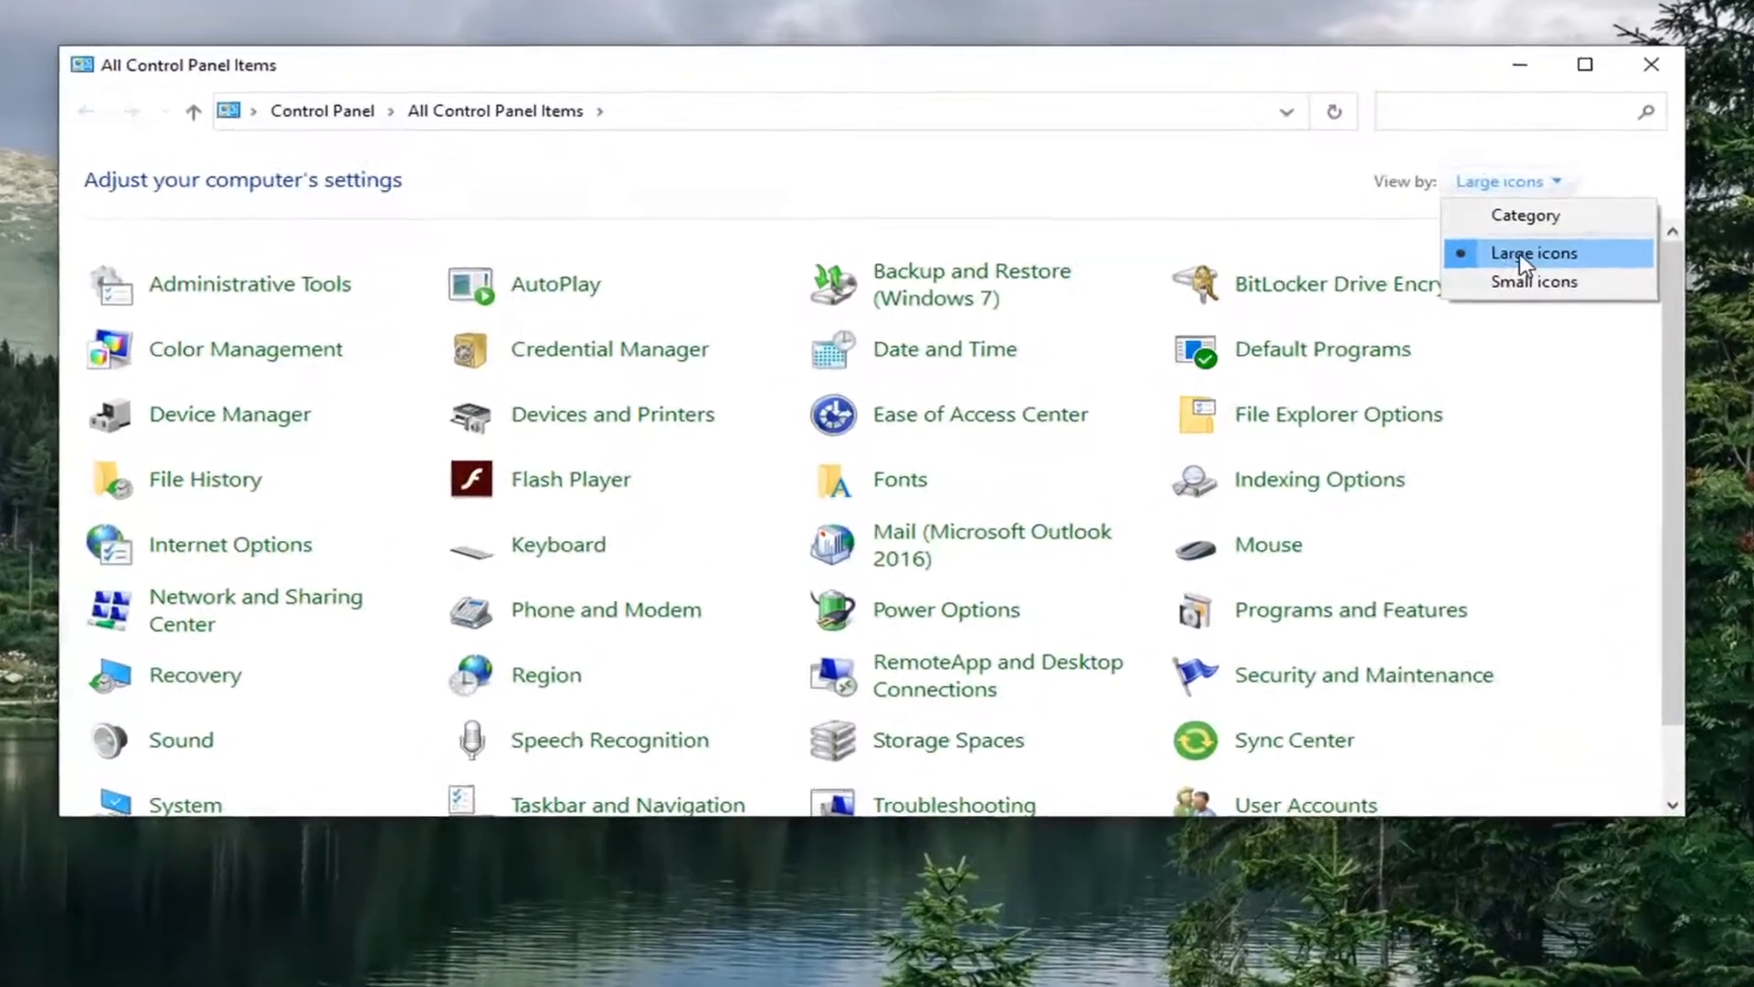
pyautogui.click(1503, 246)
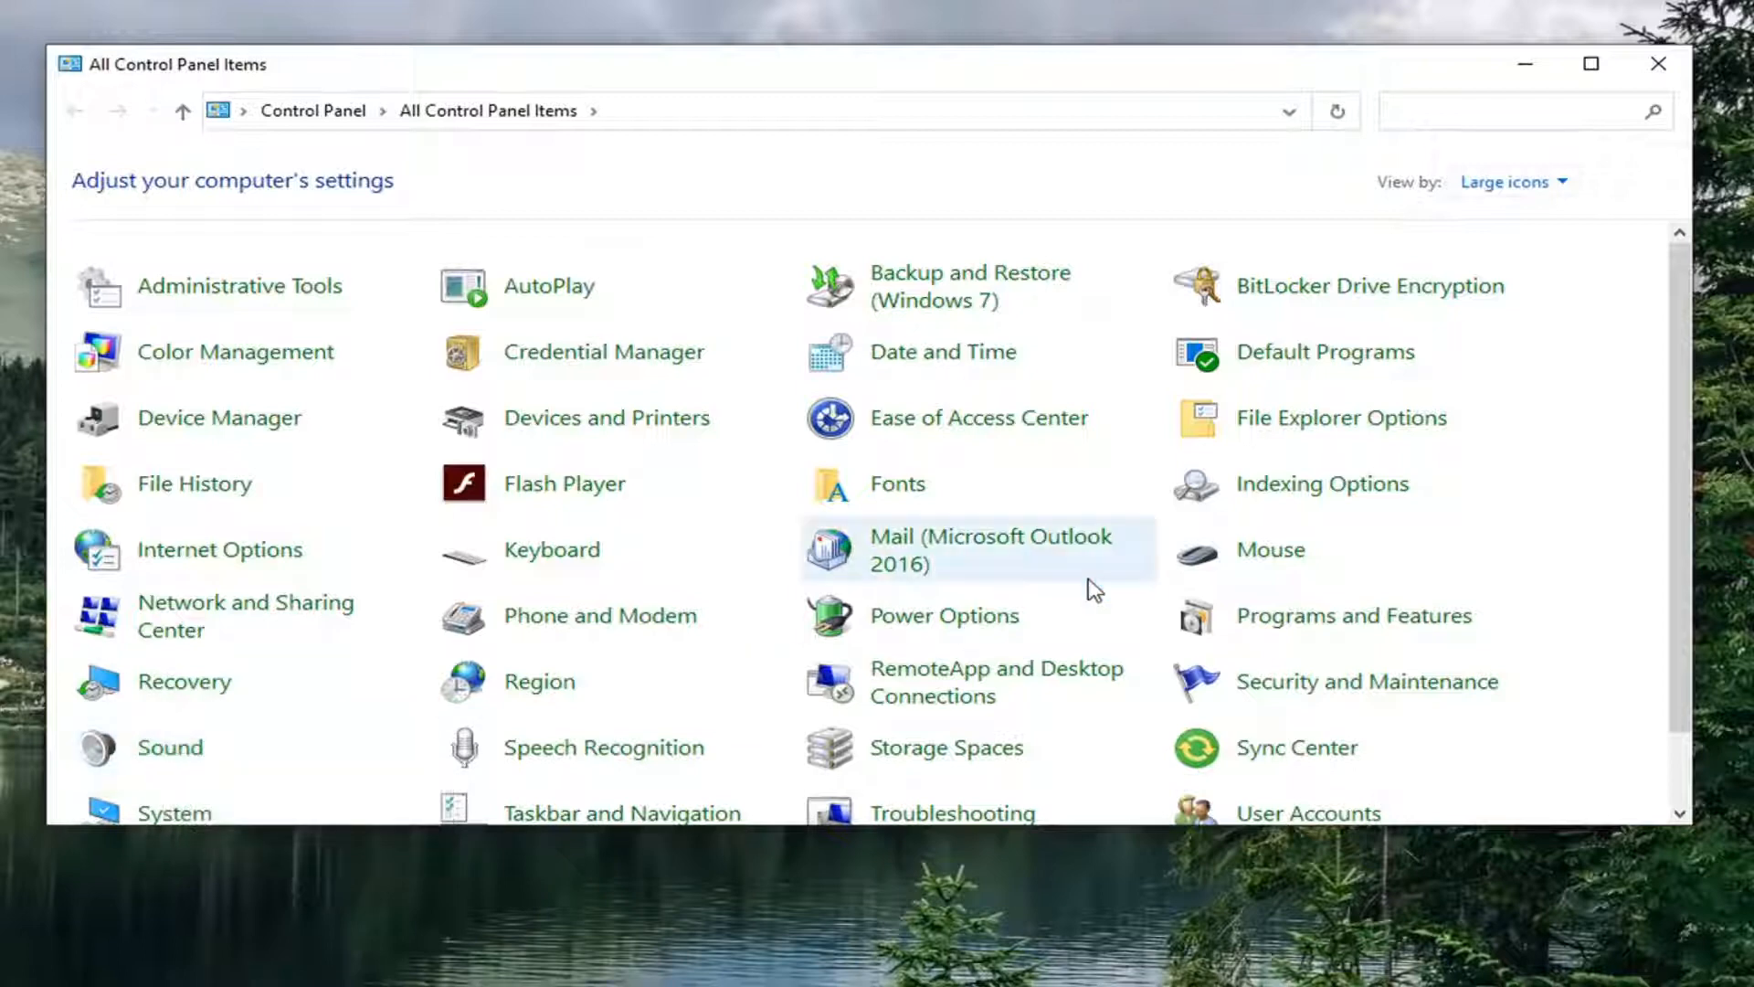
pyautogui.moveTo(130, 93); pyautogui.dragTo(716, 149)
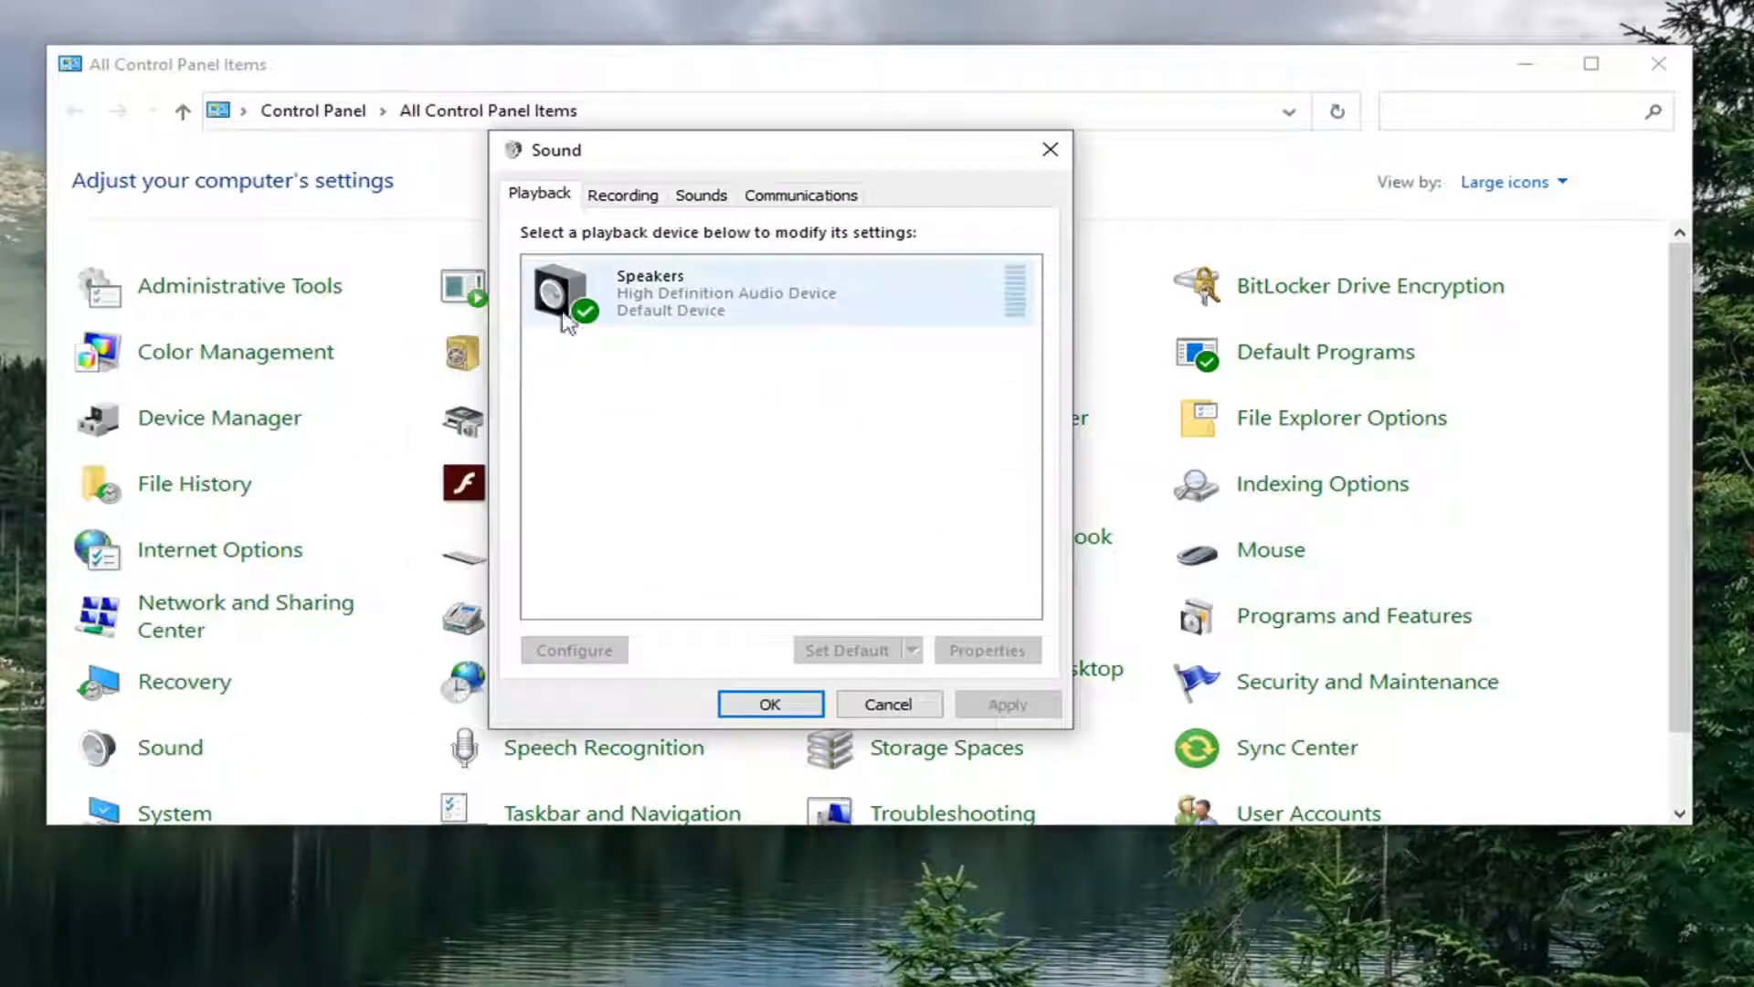
# Step: Tick Disable all enhancements for Speakers, confirm with OK twice, and close Control Panel
pyautogui.click(692, 313)
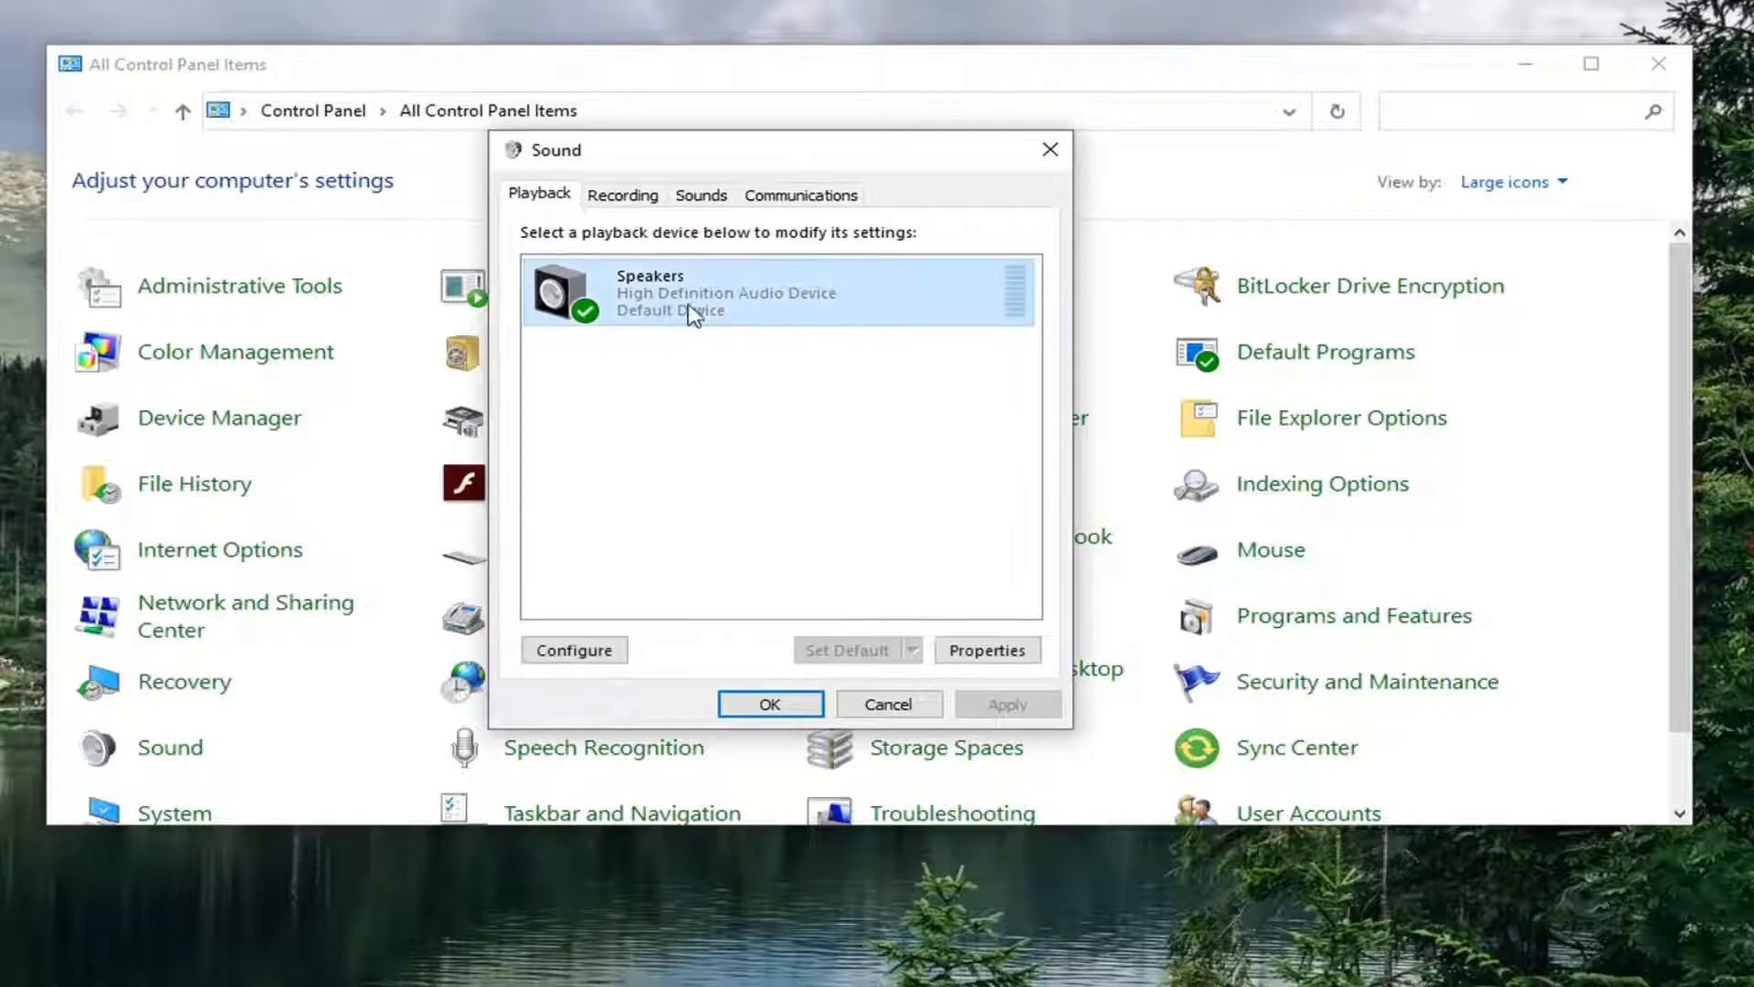
pyautogui.click(987, 650)
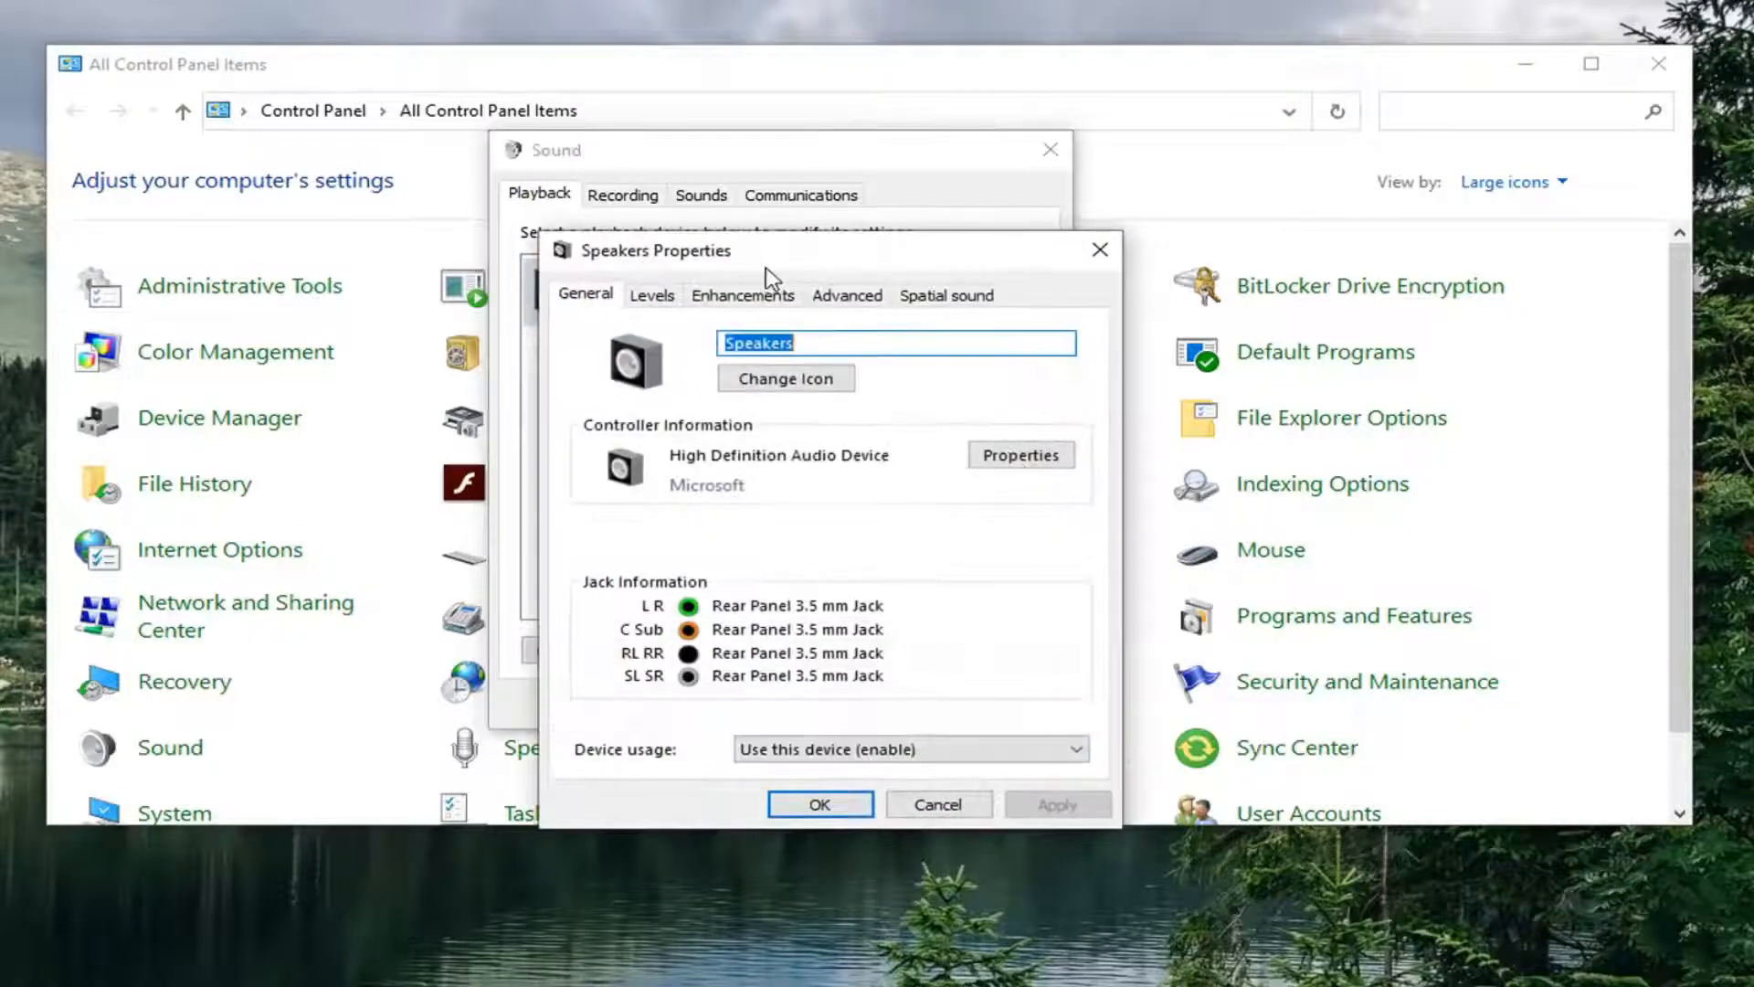
pyautogui.moveTo(770, 248); pyautogui.dragTo(740, 144)
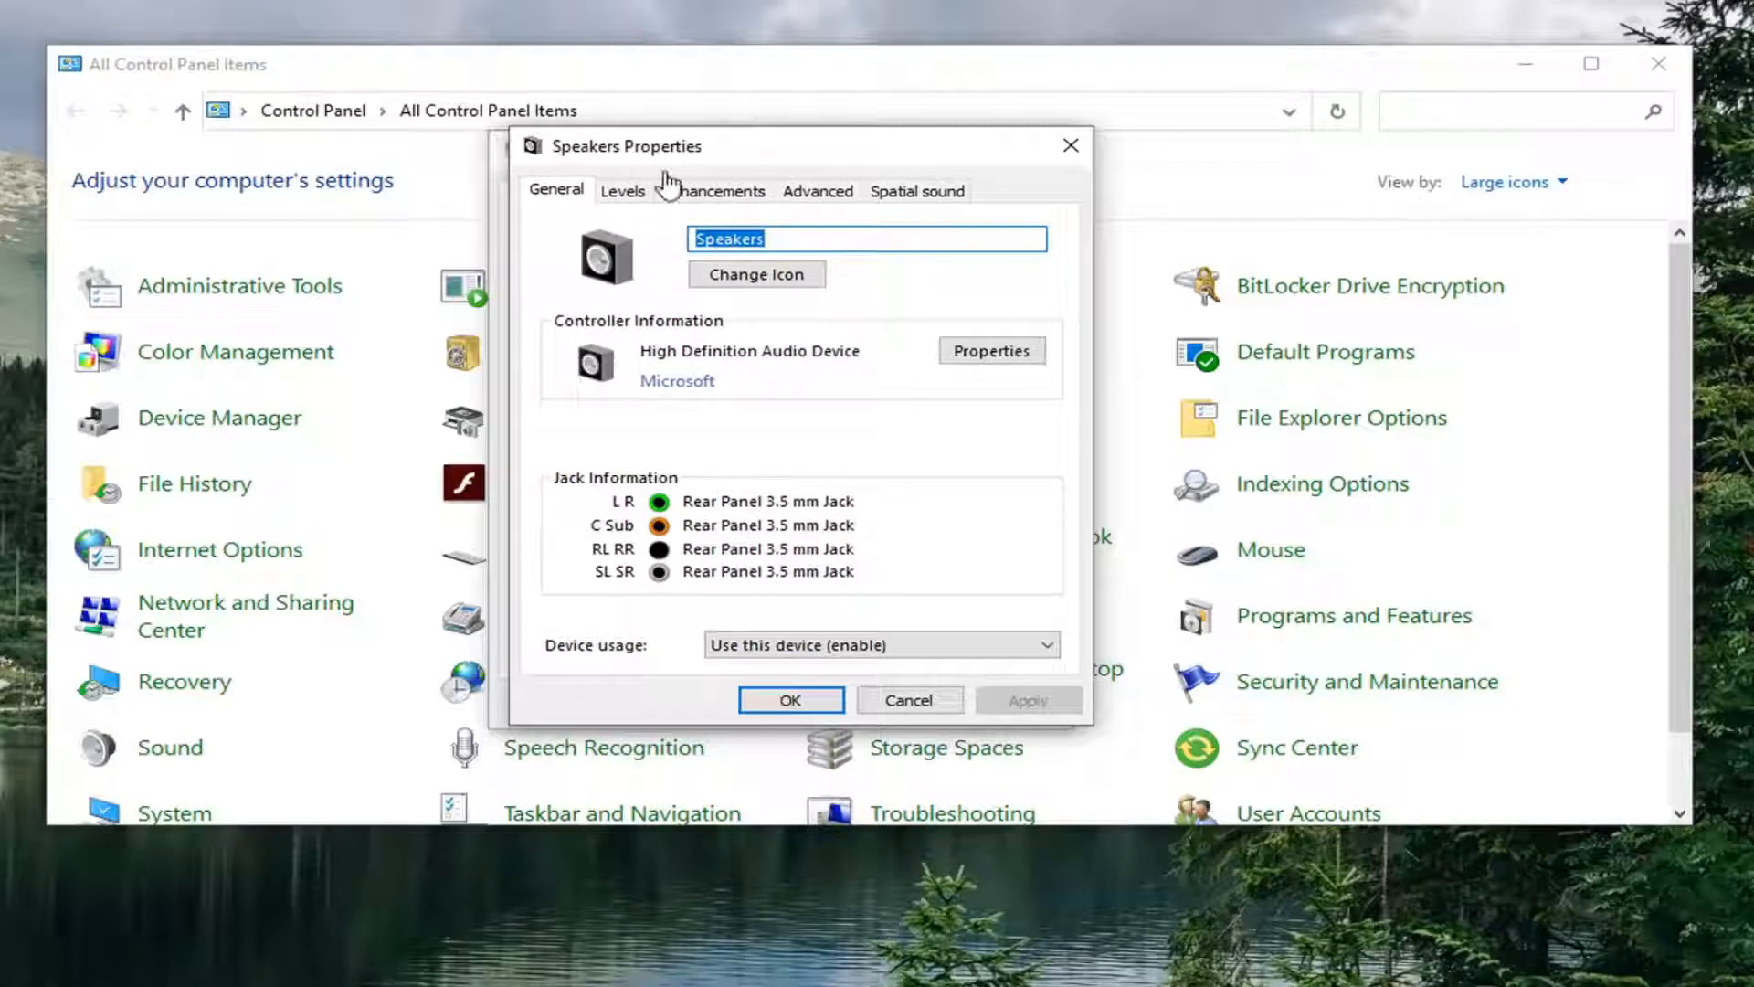
pyautogui.click(722, 189)
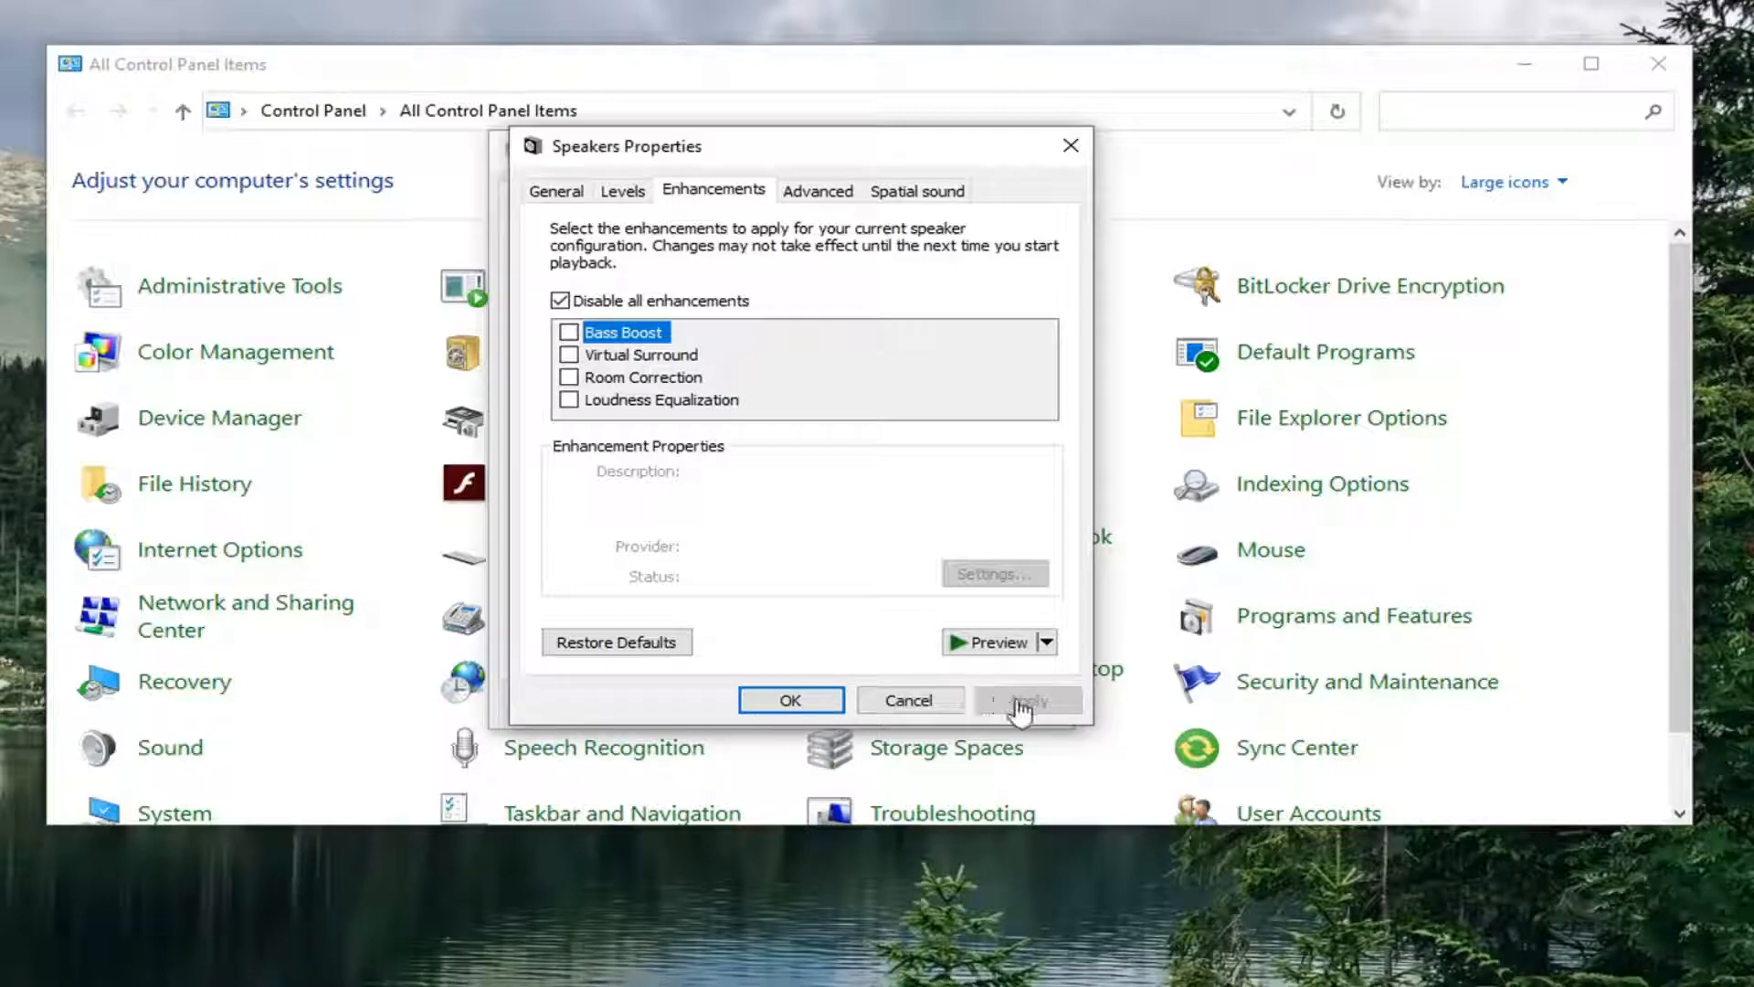
pyautogui.click(773, 703)
pyautogui.click(784, 702)
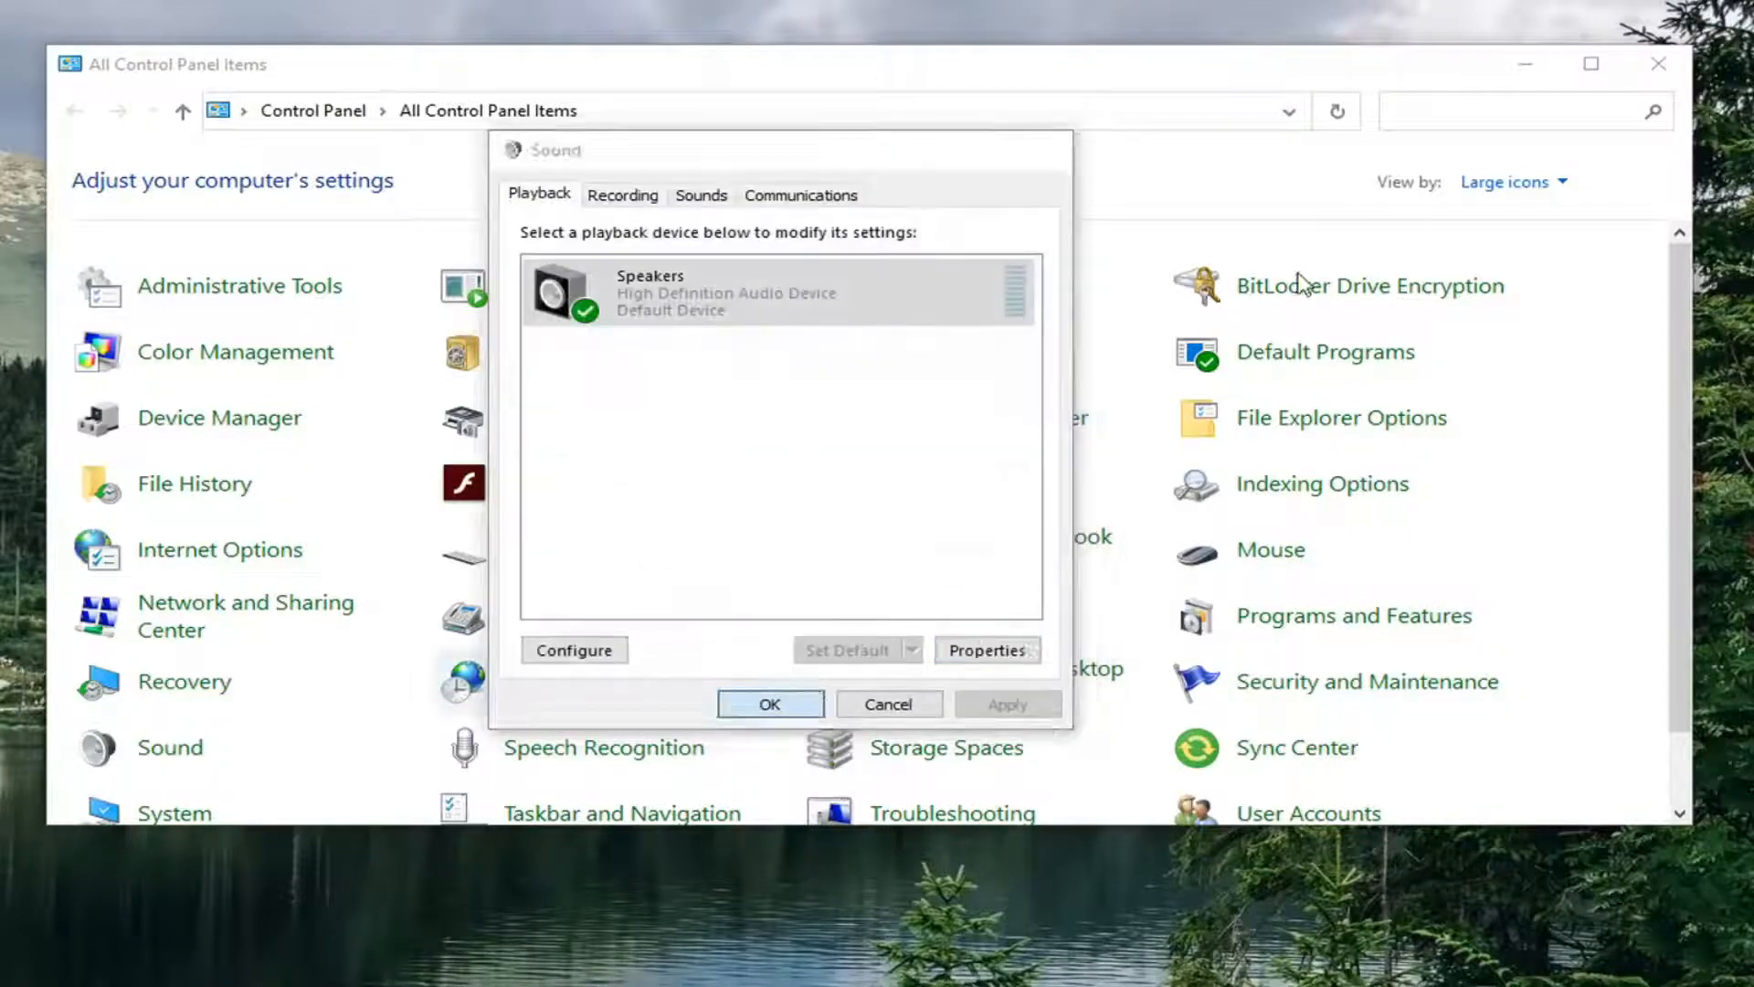
pyautogui.click(1670, 63)
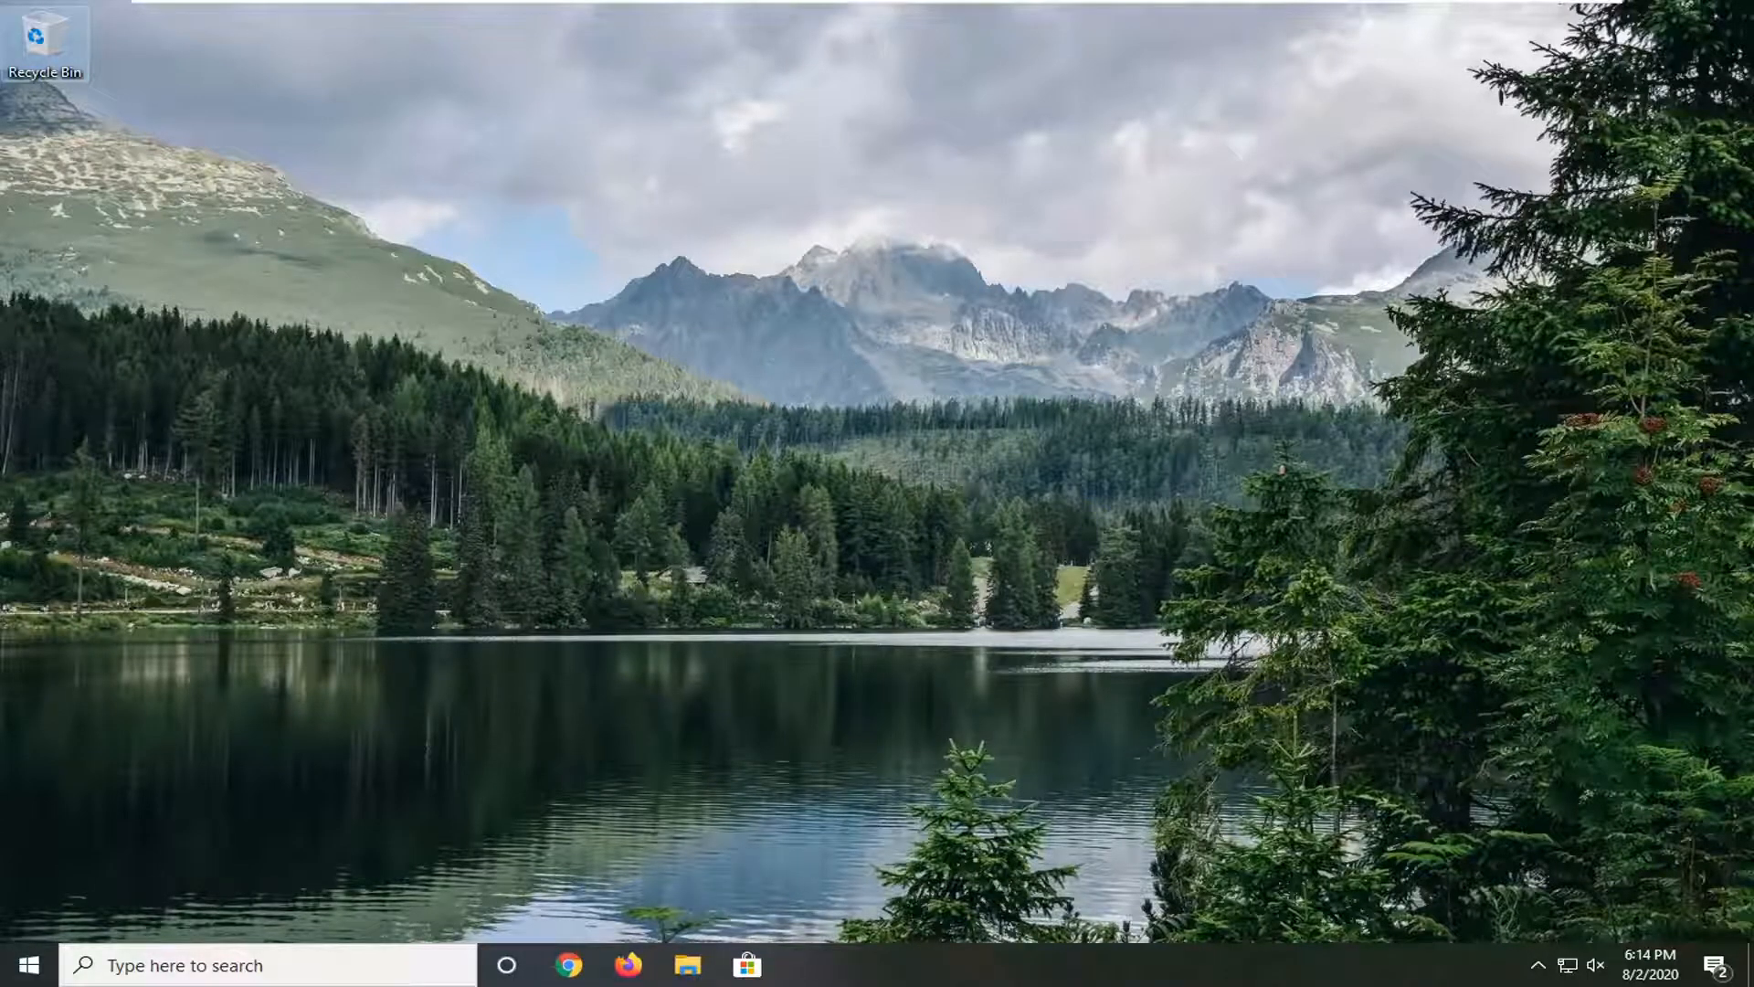
# Step: Launch Services from a Start search and scroll the list to find Windows Audio
pyautogui.click(39, 945)
pyautogui.write('s')
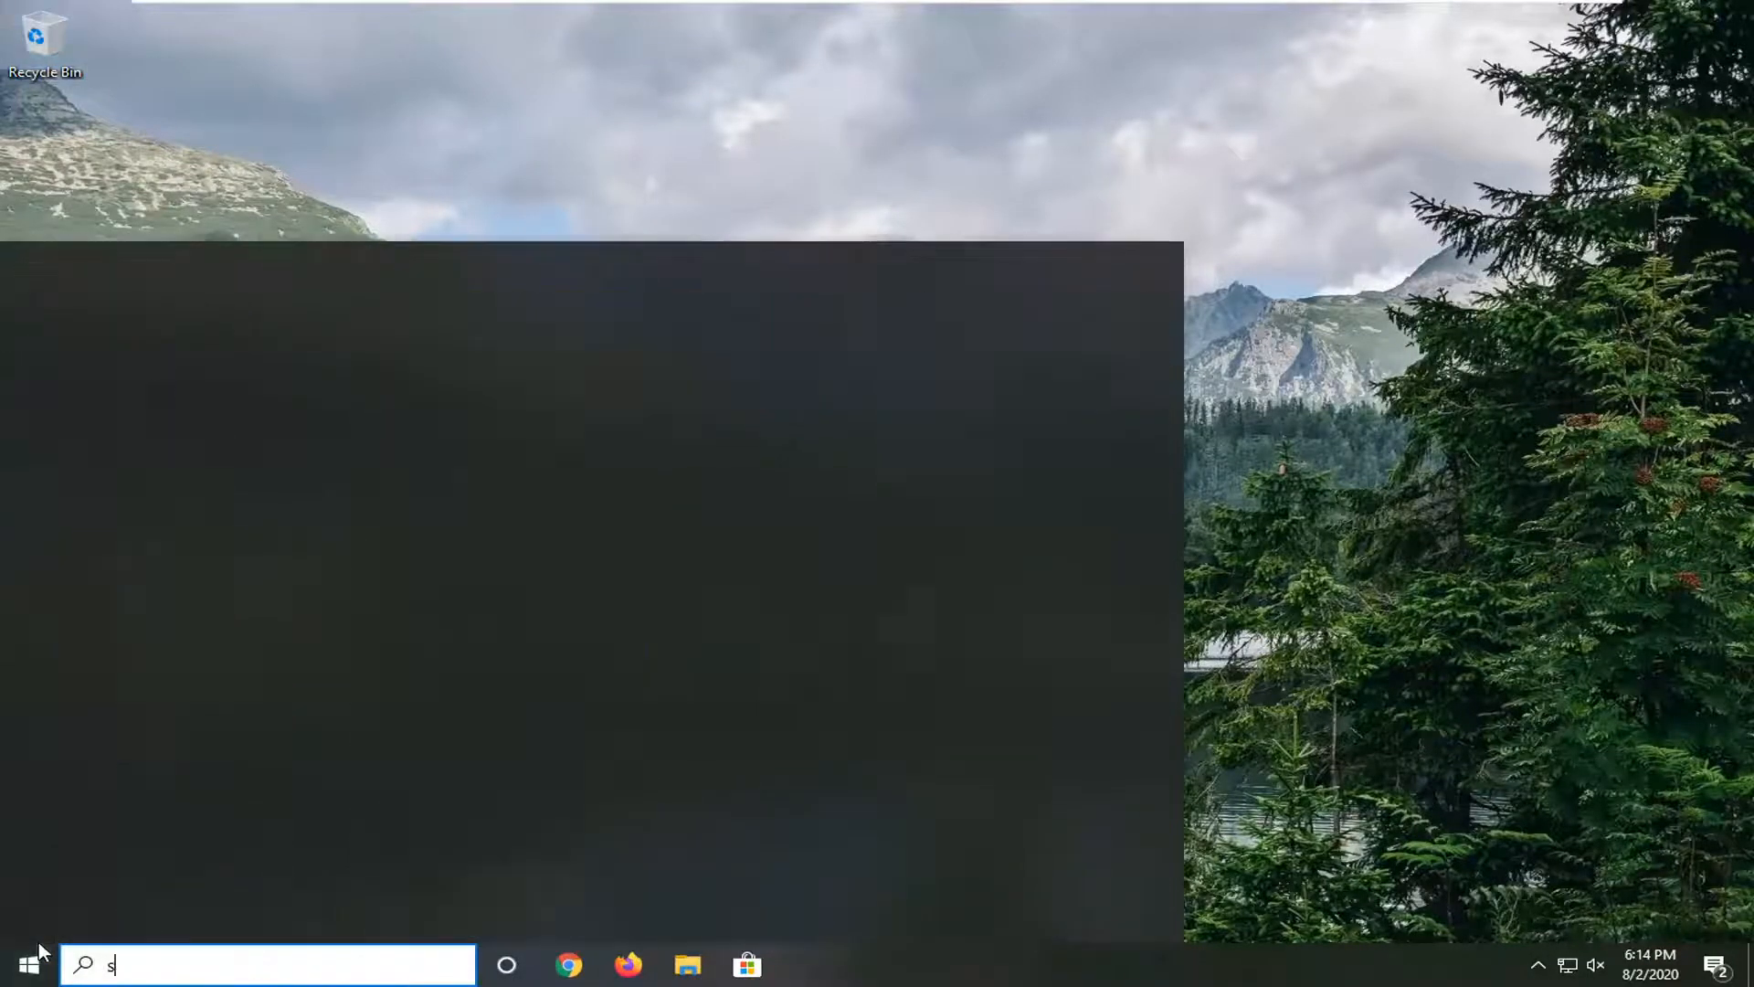
pyautogui.write('ervices')
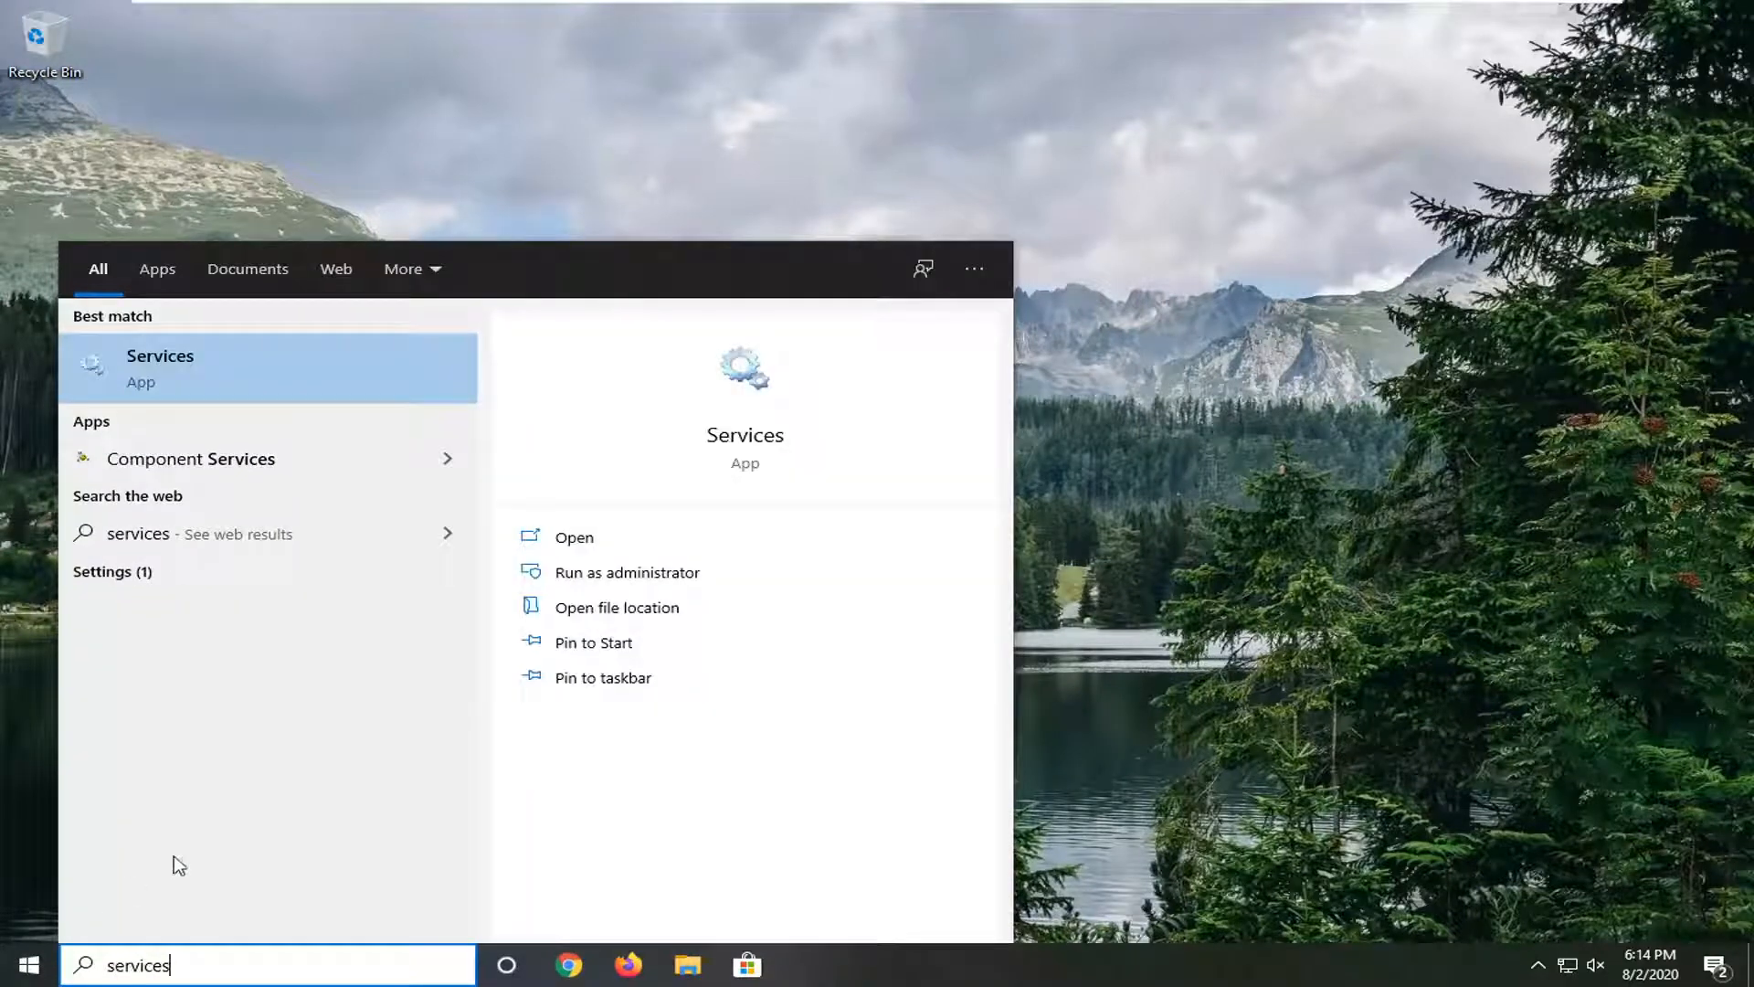
pyautogui.click(205, 374)
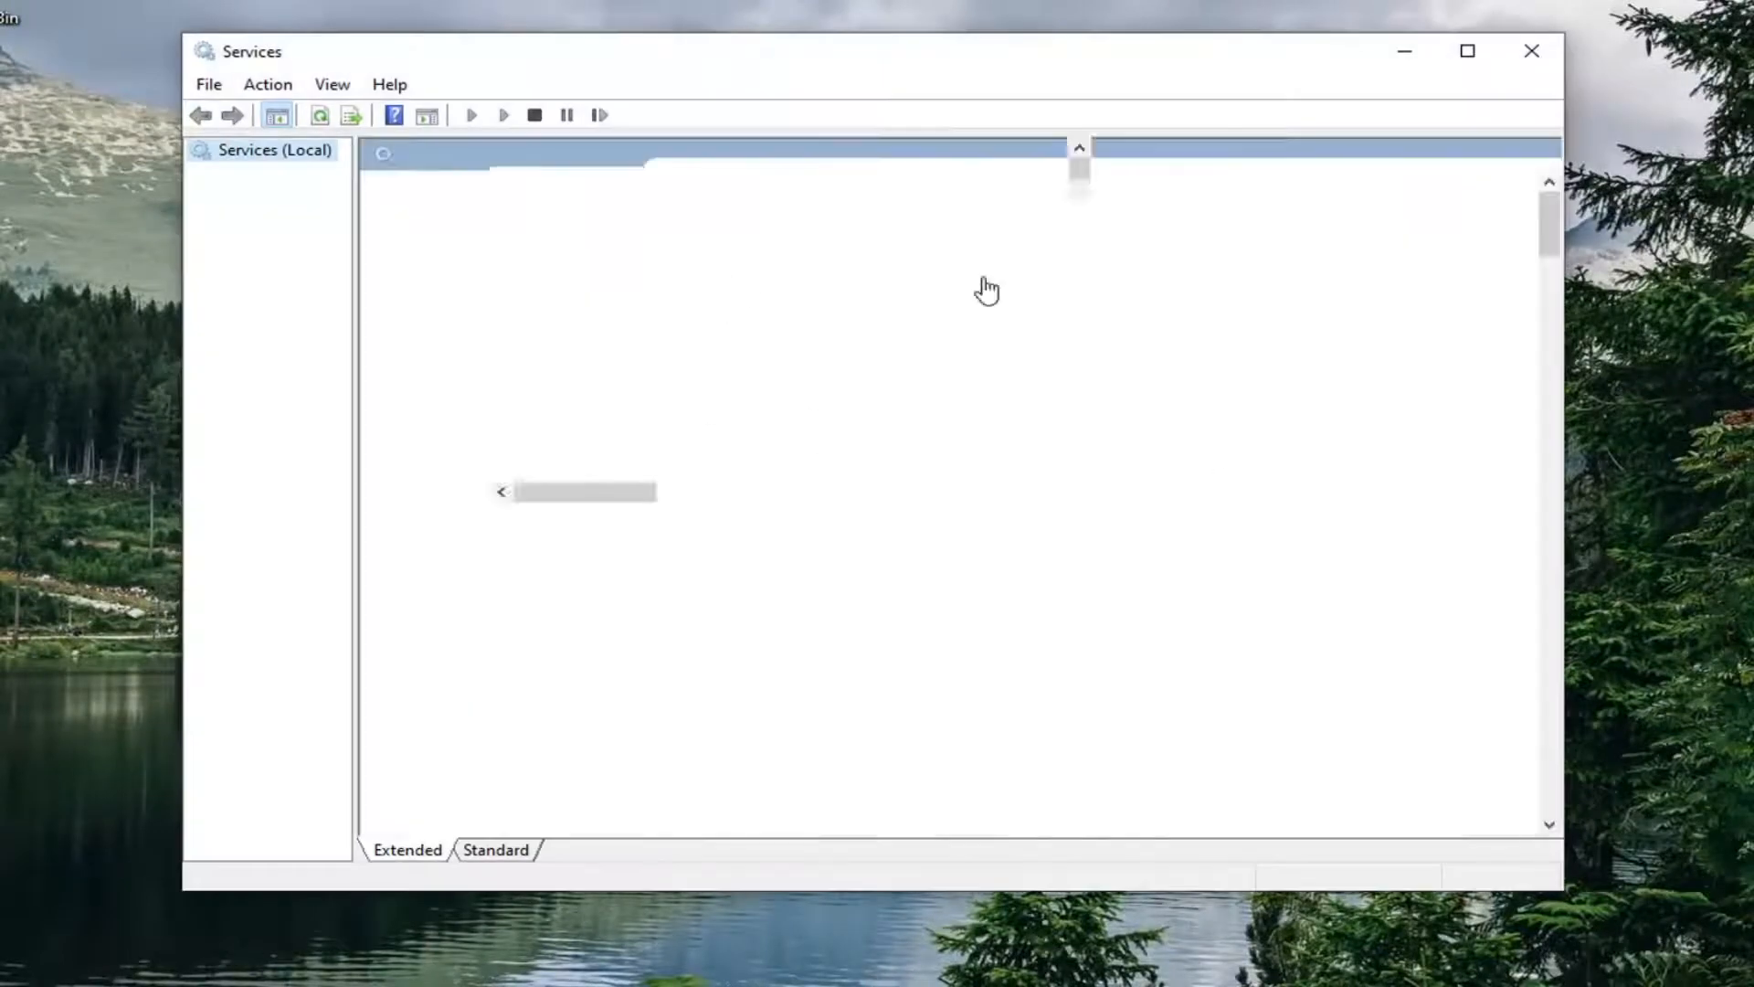
pyautogui.click(772, 477)
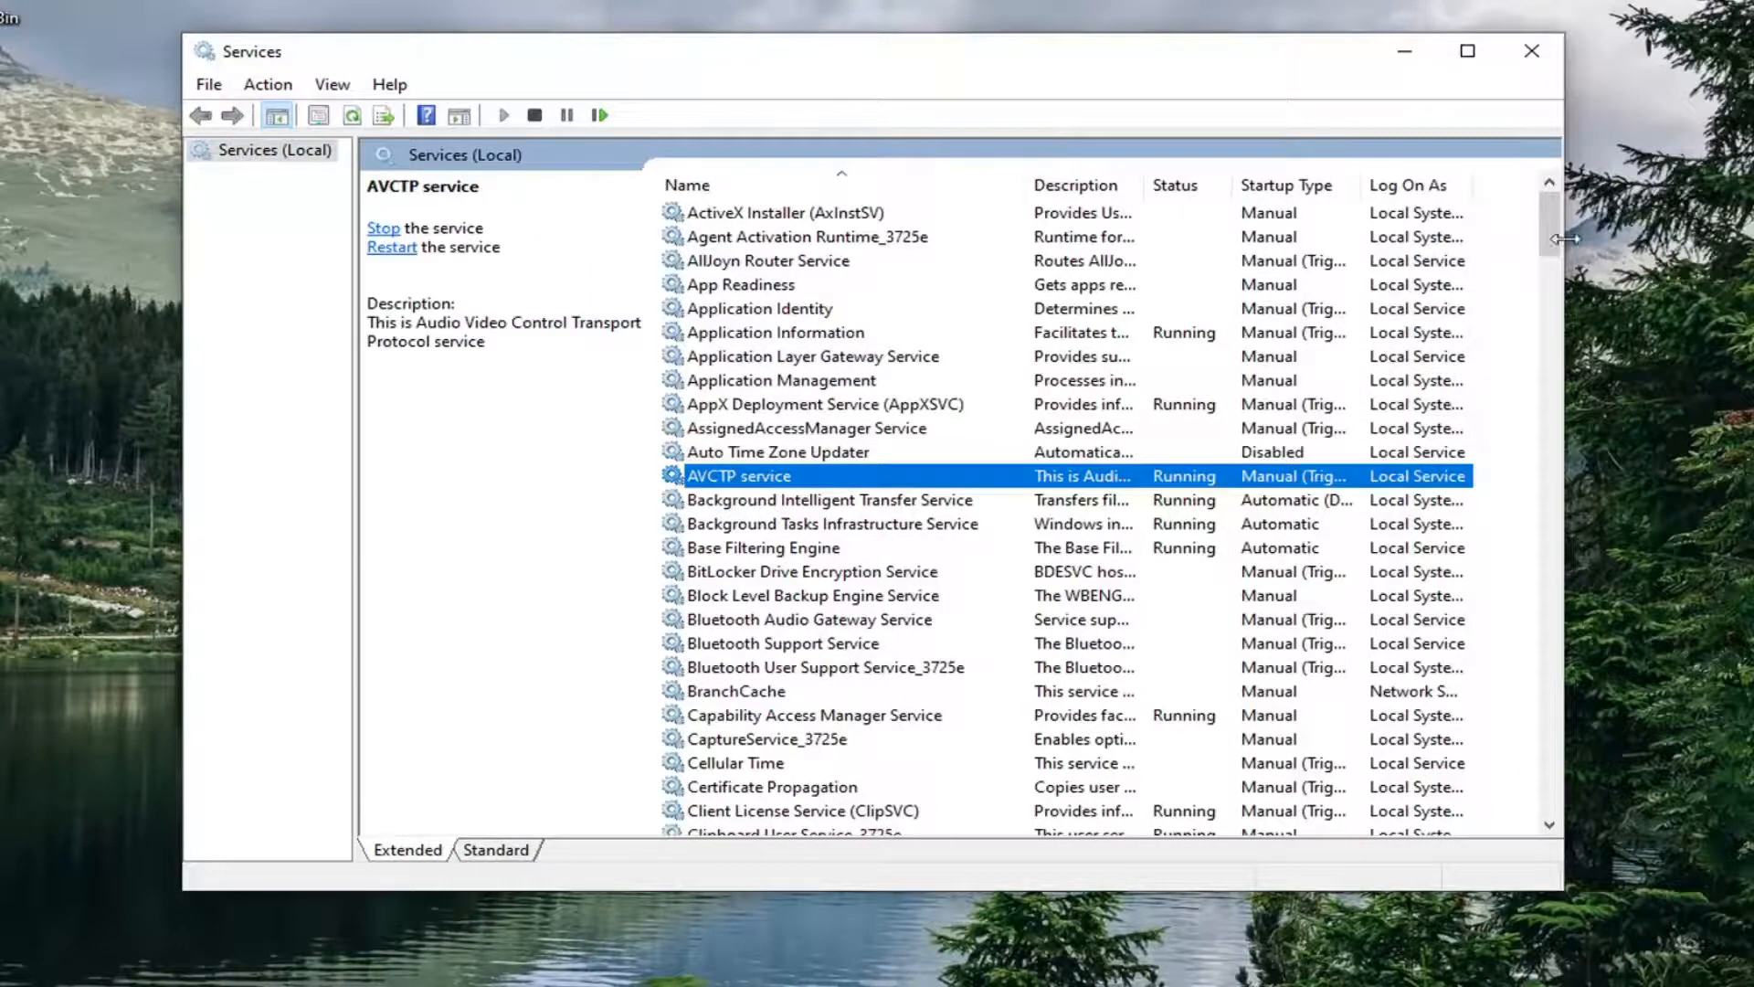
pyautogui.click(1553, 356)
pyautogui.moveTo(1552, 349); pyautogui.dragTo(1468, 792)
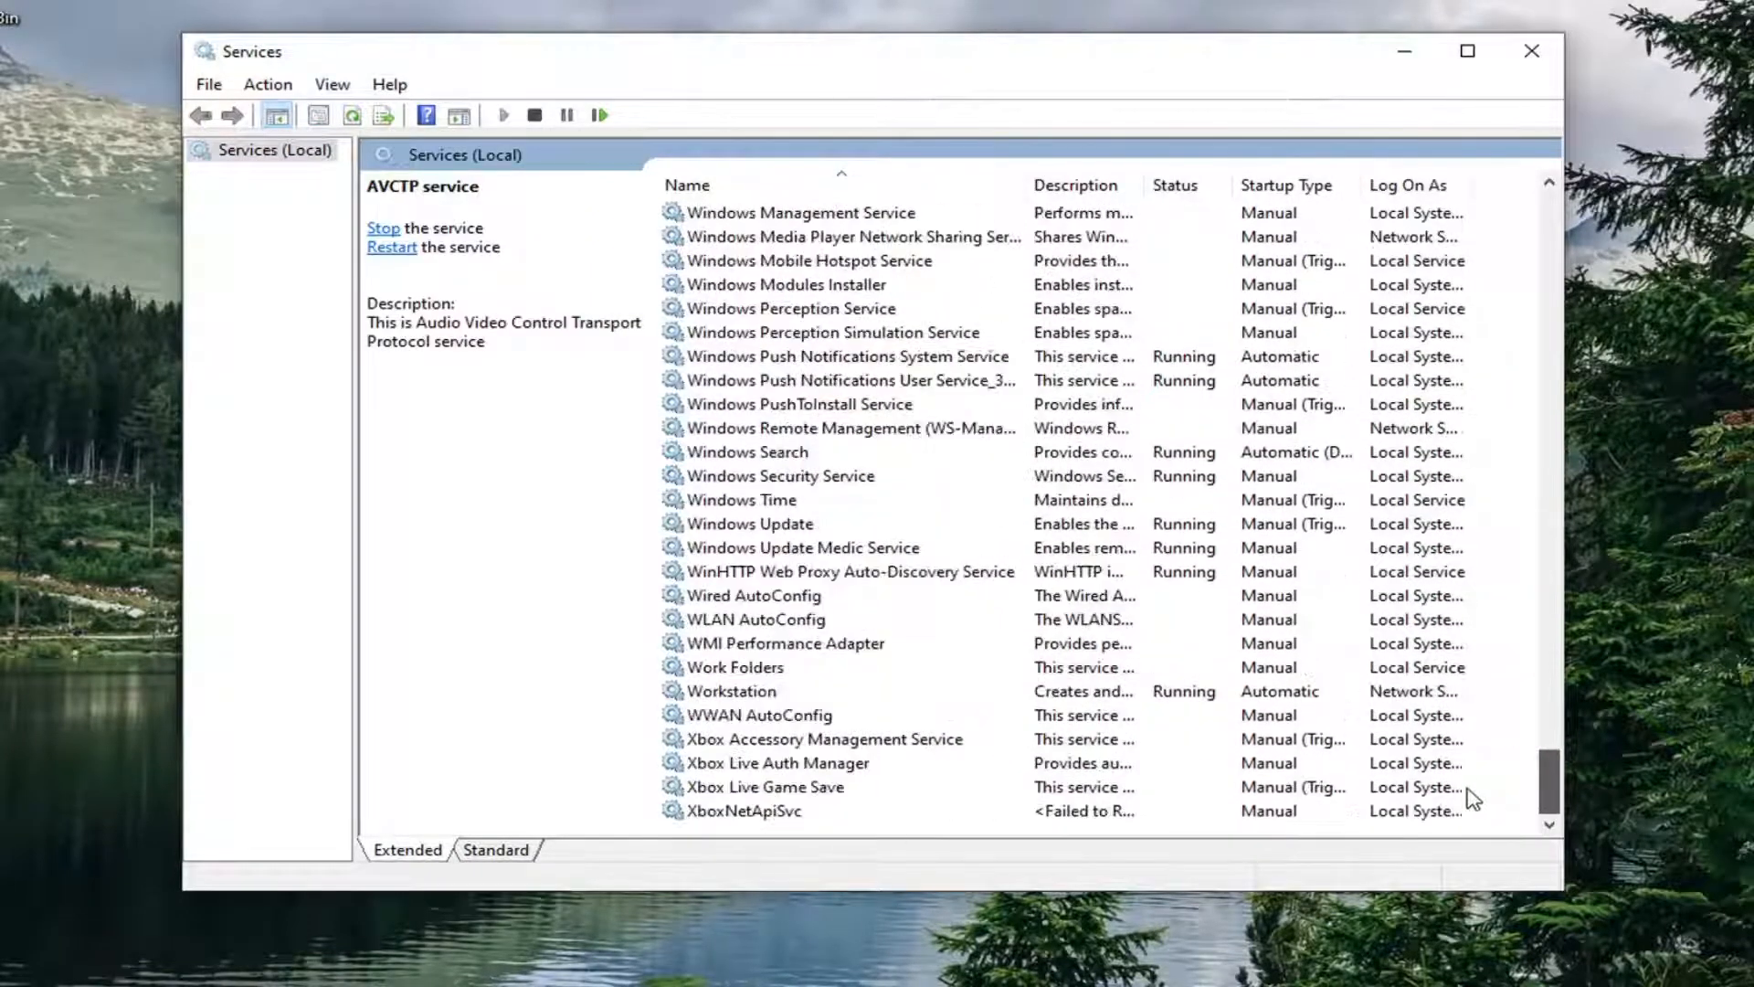
pyautogui.scroll(4, 826, 581)
pyautogui.scroll(4, 826, 585)
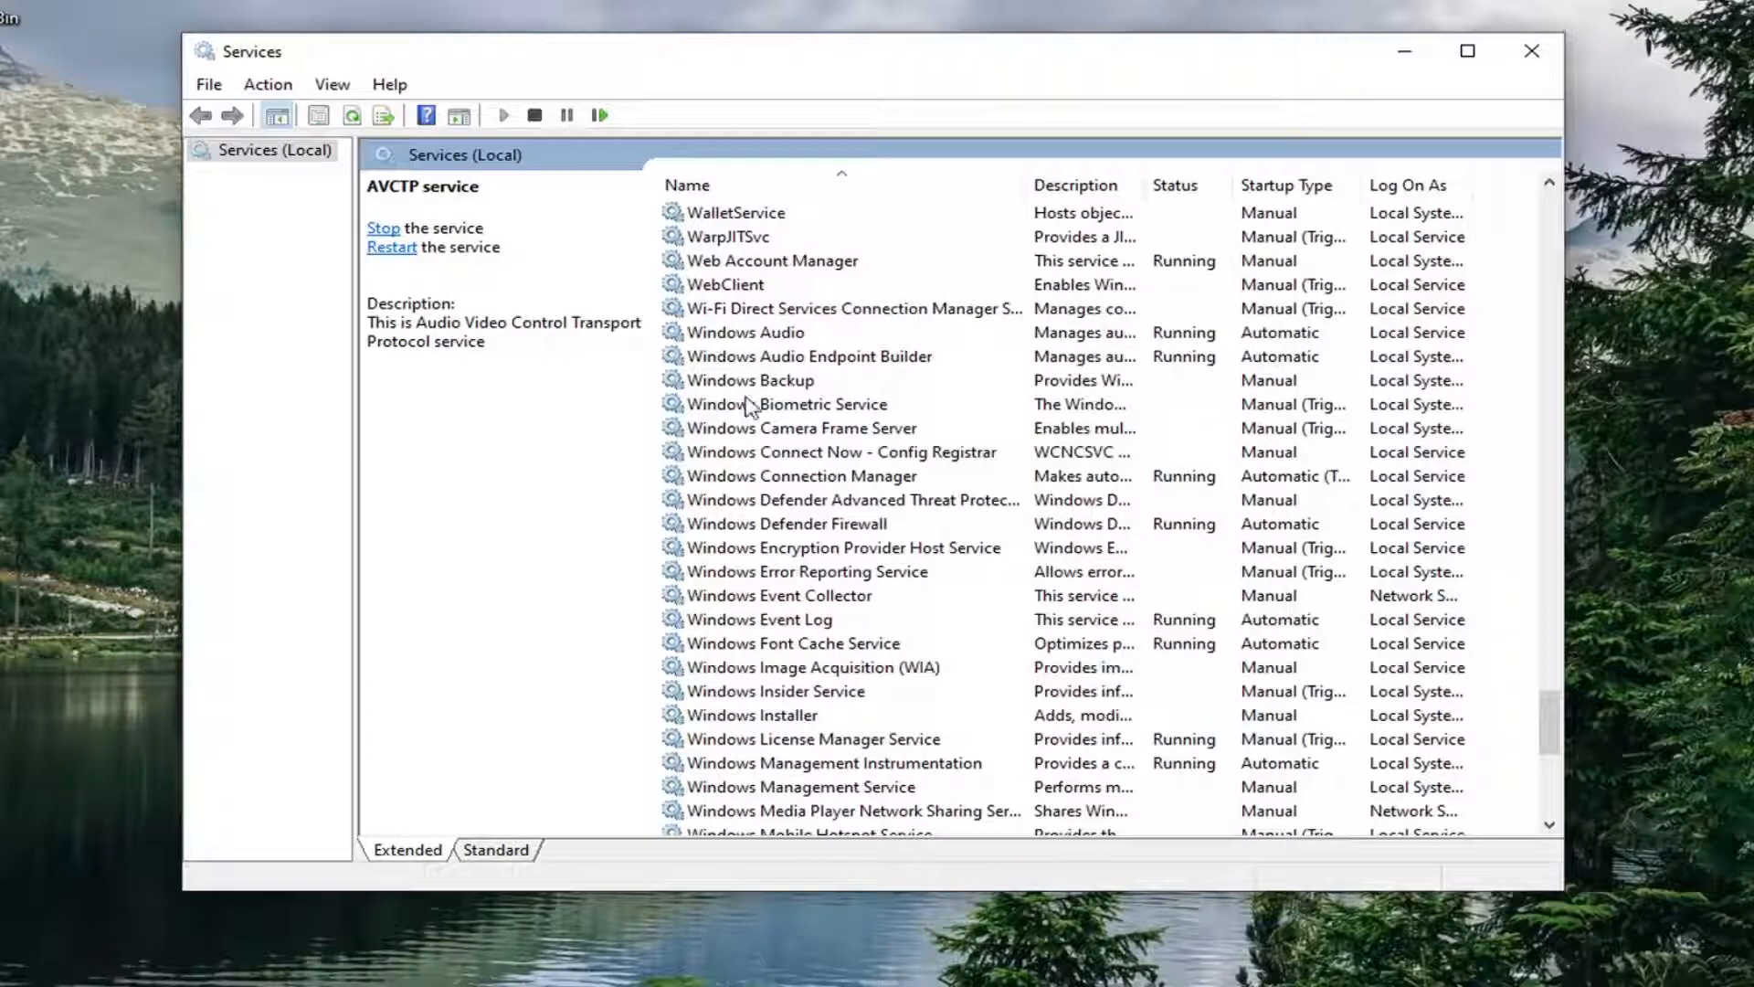
# Step: Set the Windows Audio service's startup type to Automatic and apply it
pyautogui.click(761, 338)
pyautogui.doubleClick(754, 338)
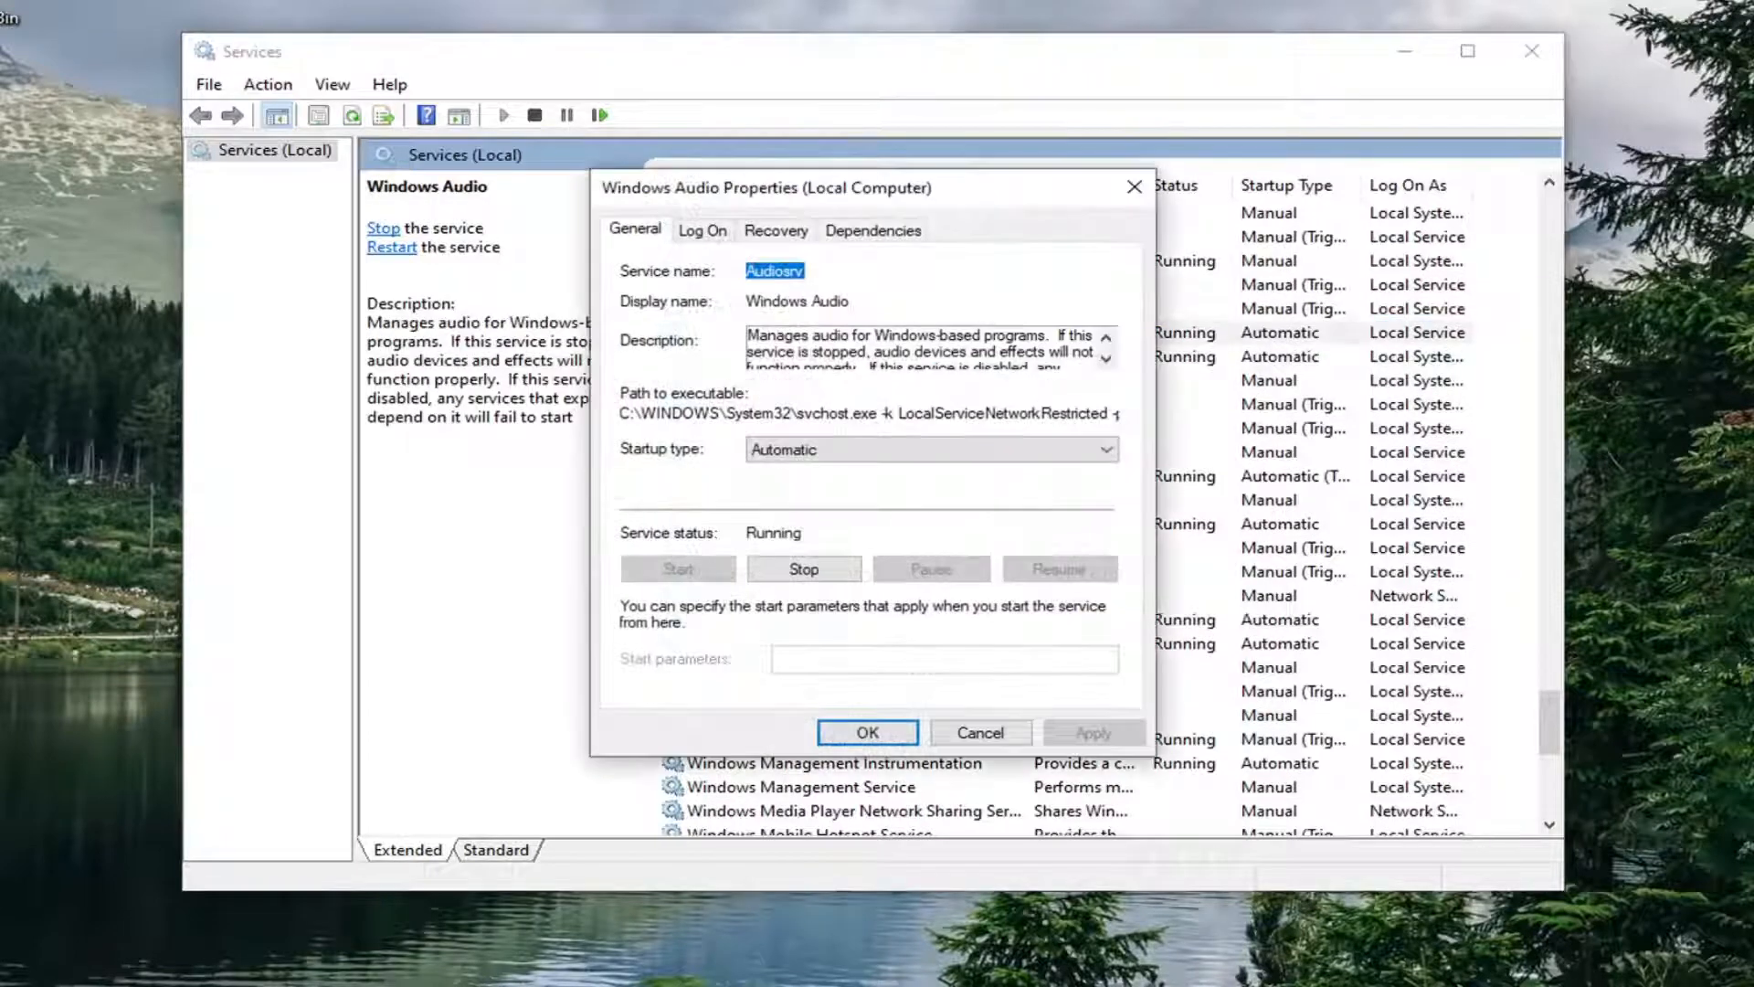
pyautogui.click(893, 450)
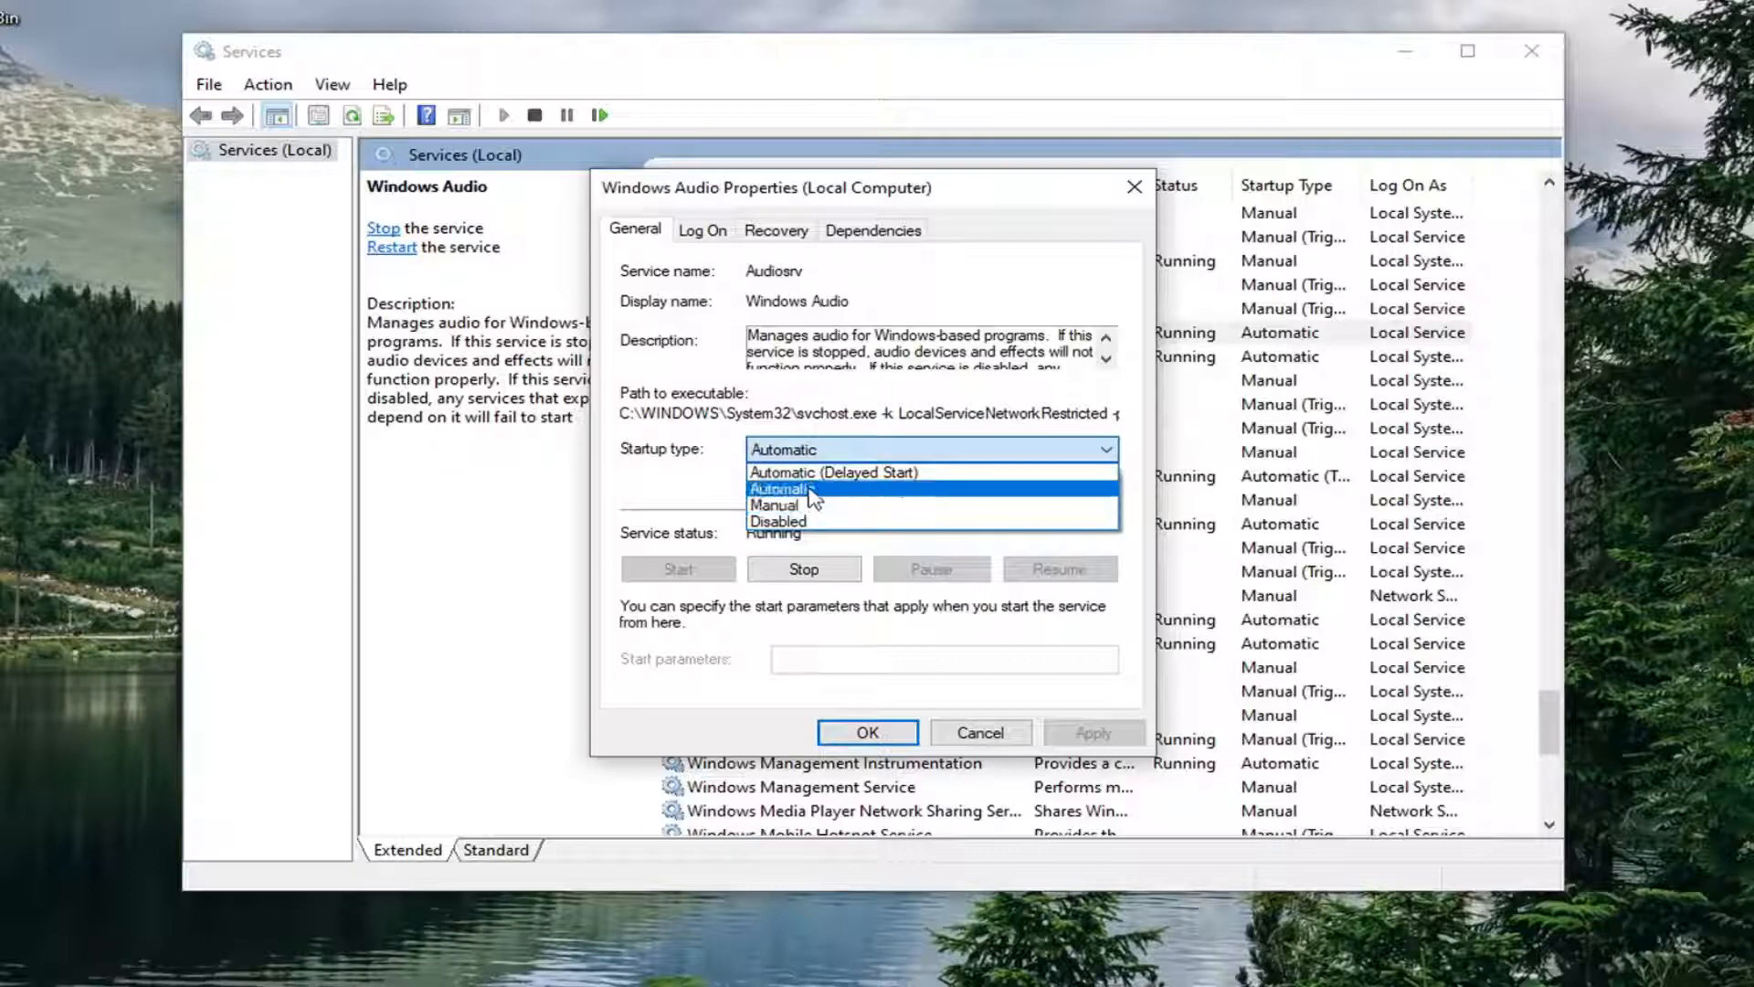
pyautogui.click(811, 491)
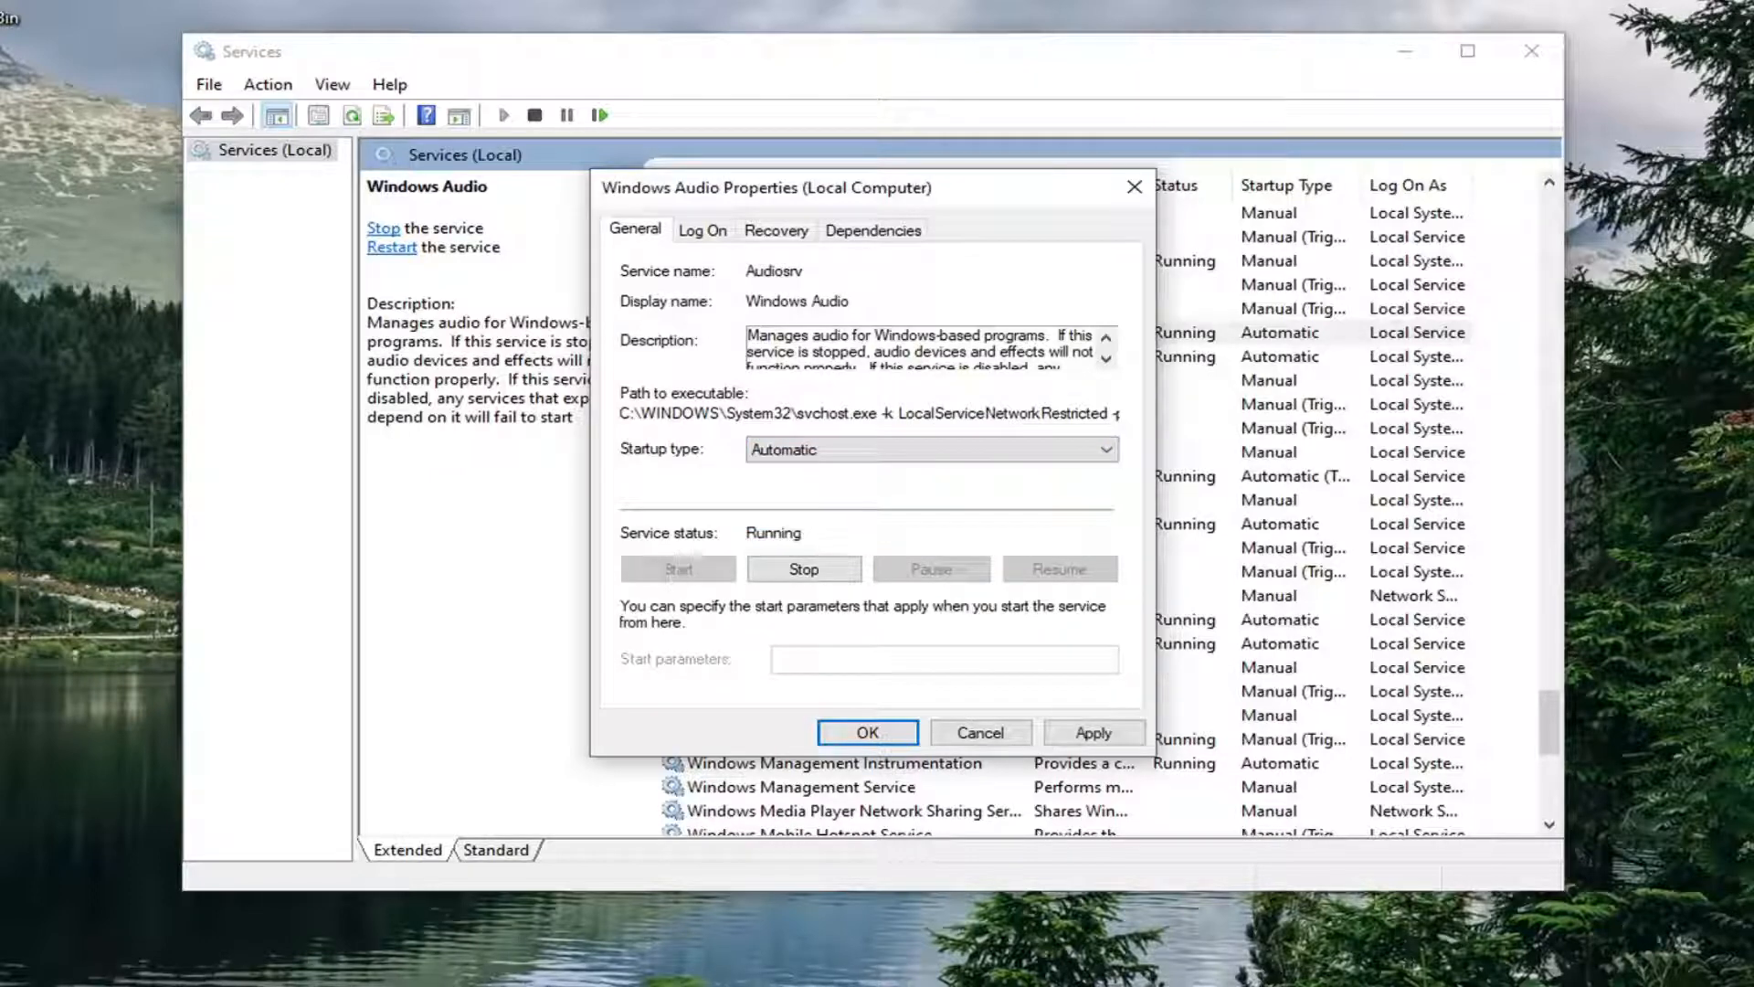
pyautogui.click(1087, 737)
pyautogui.click(863, 733)
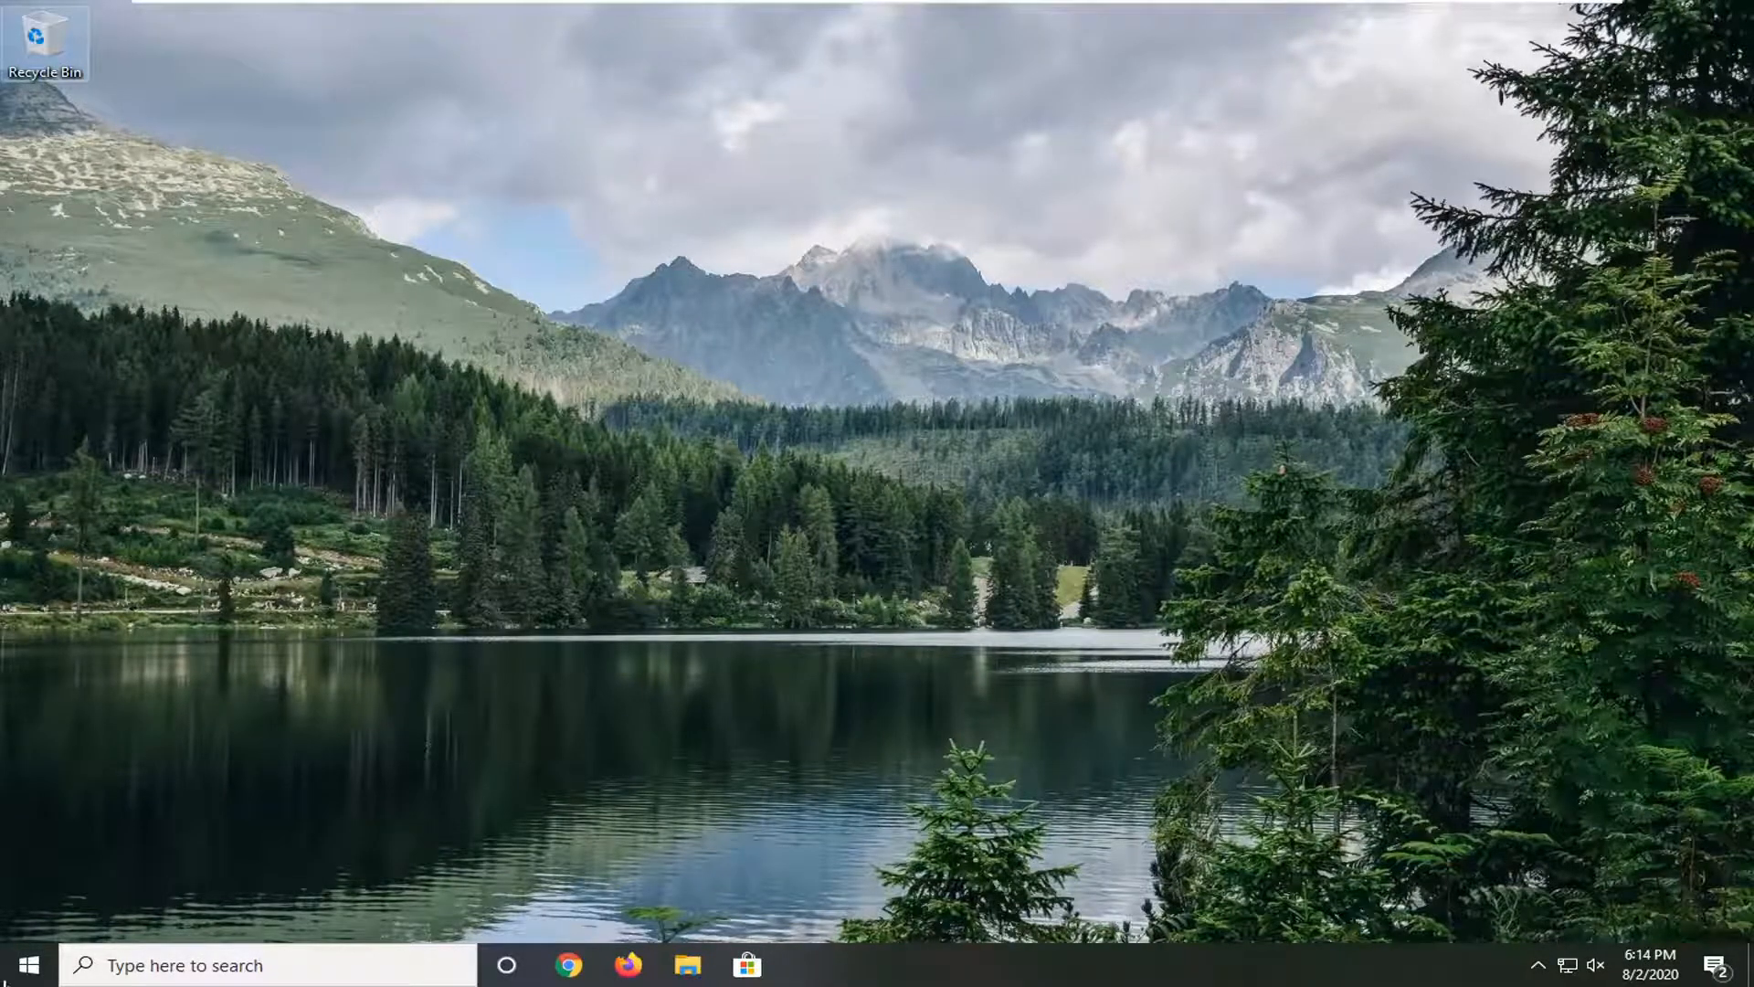
# Step: Open Device Manager and select High Definition Audio Device under Sound, video and game controllers
pyautogui.press('super')
pyautogui.write('devic')
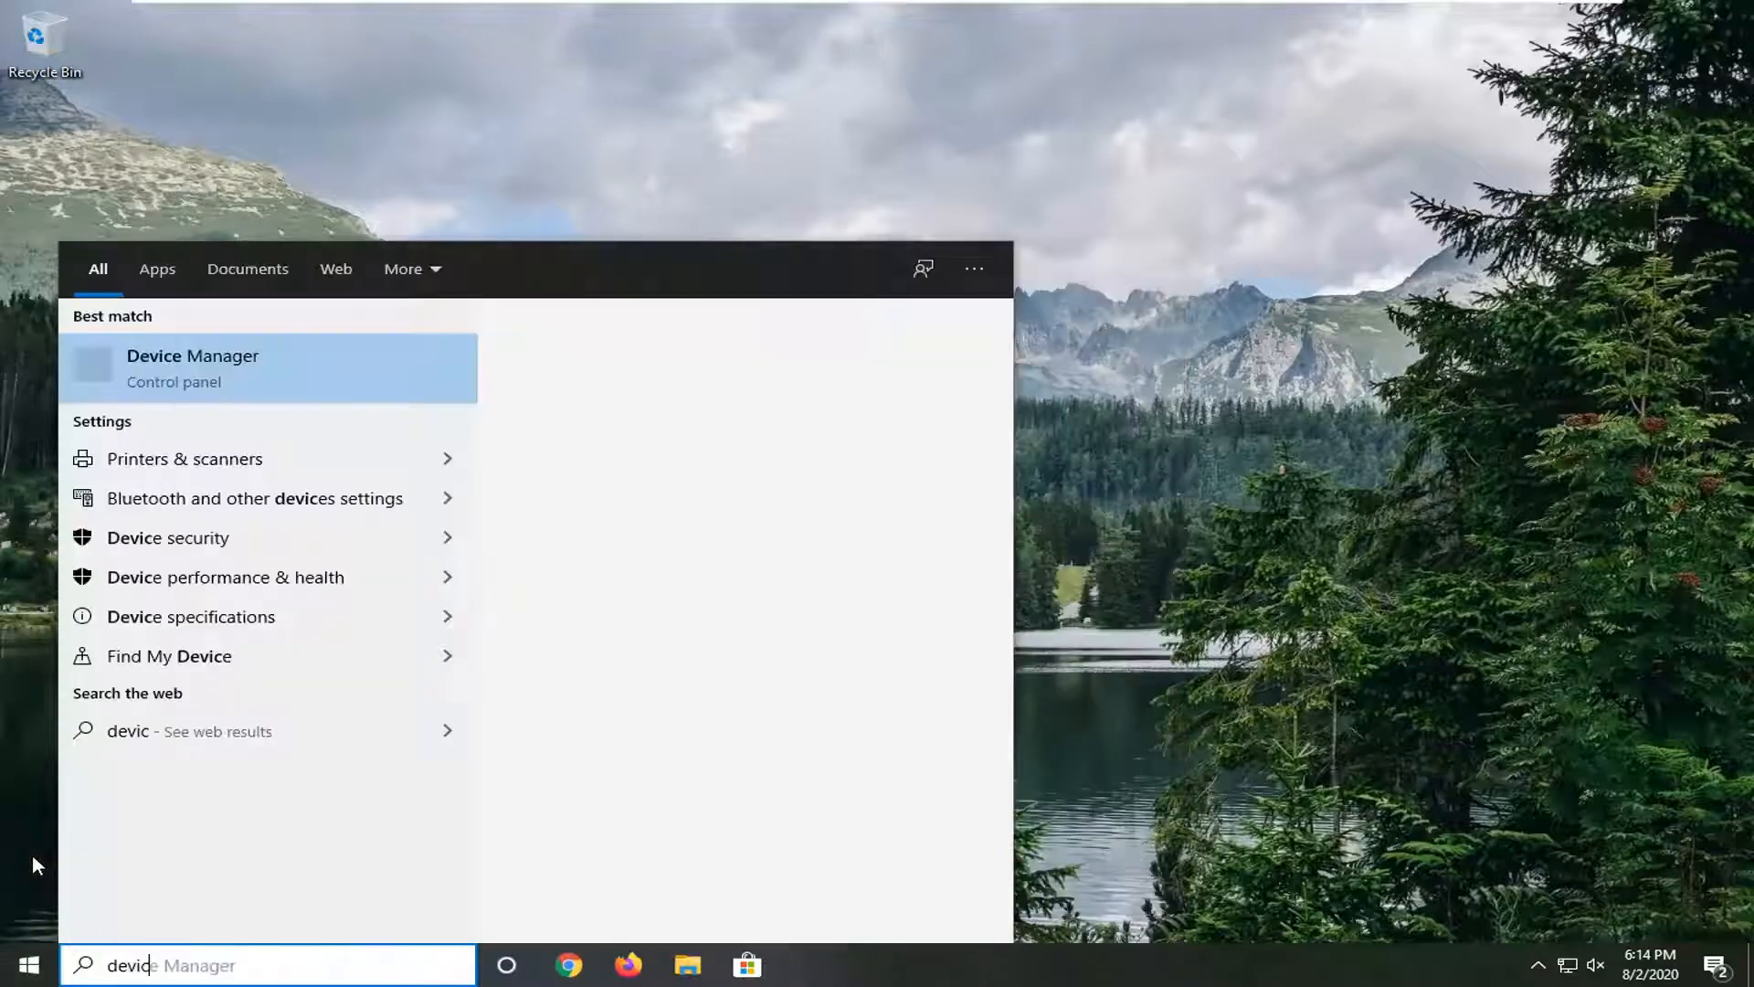
pyautogui.write('e manager')
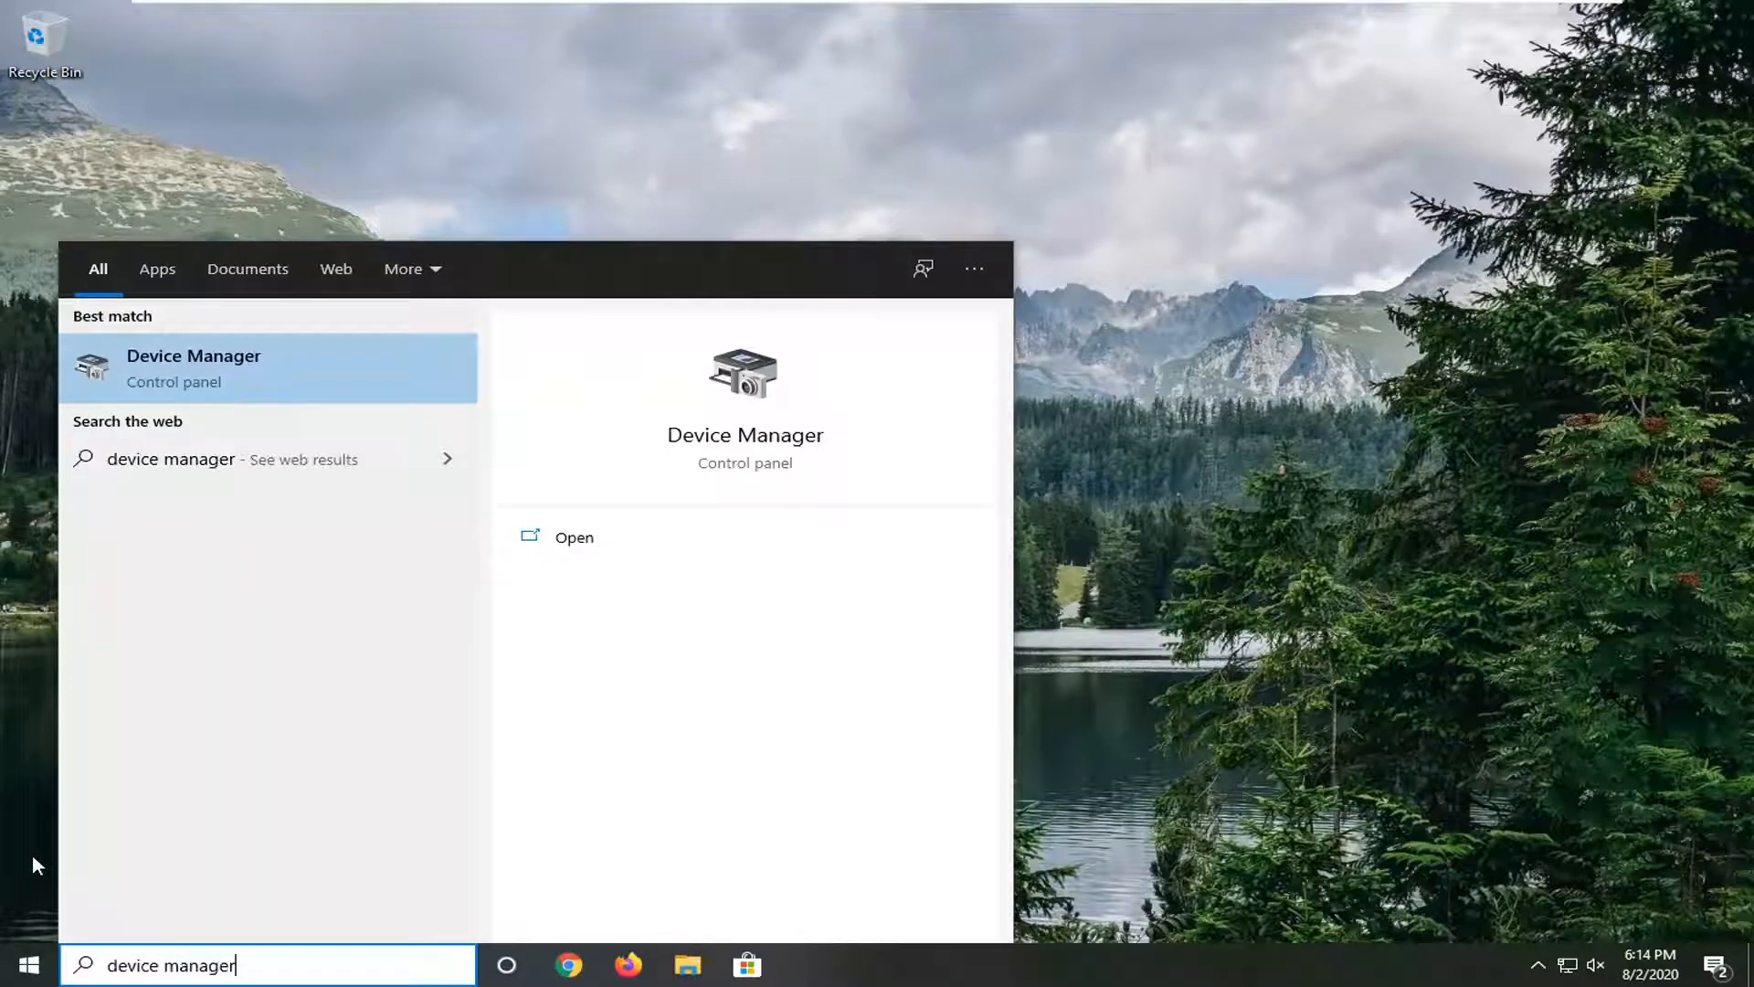
pyautogui.click(831, 447)
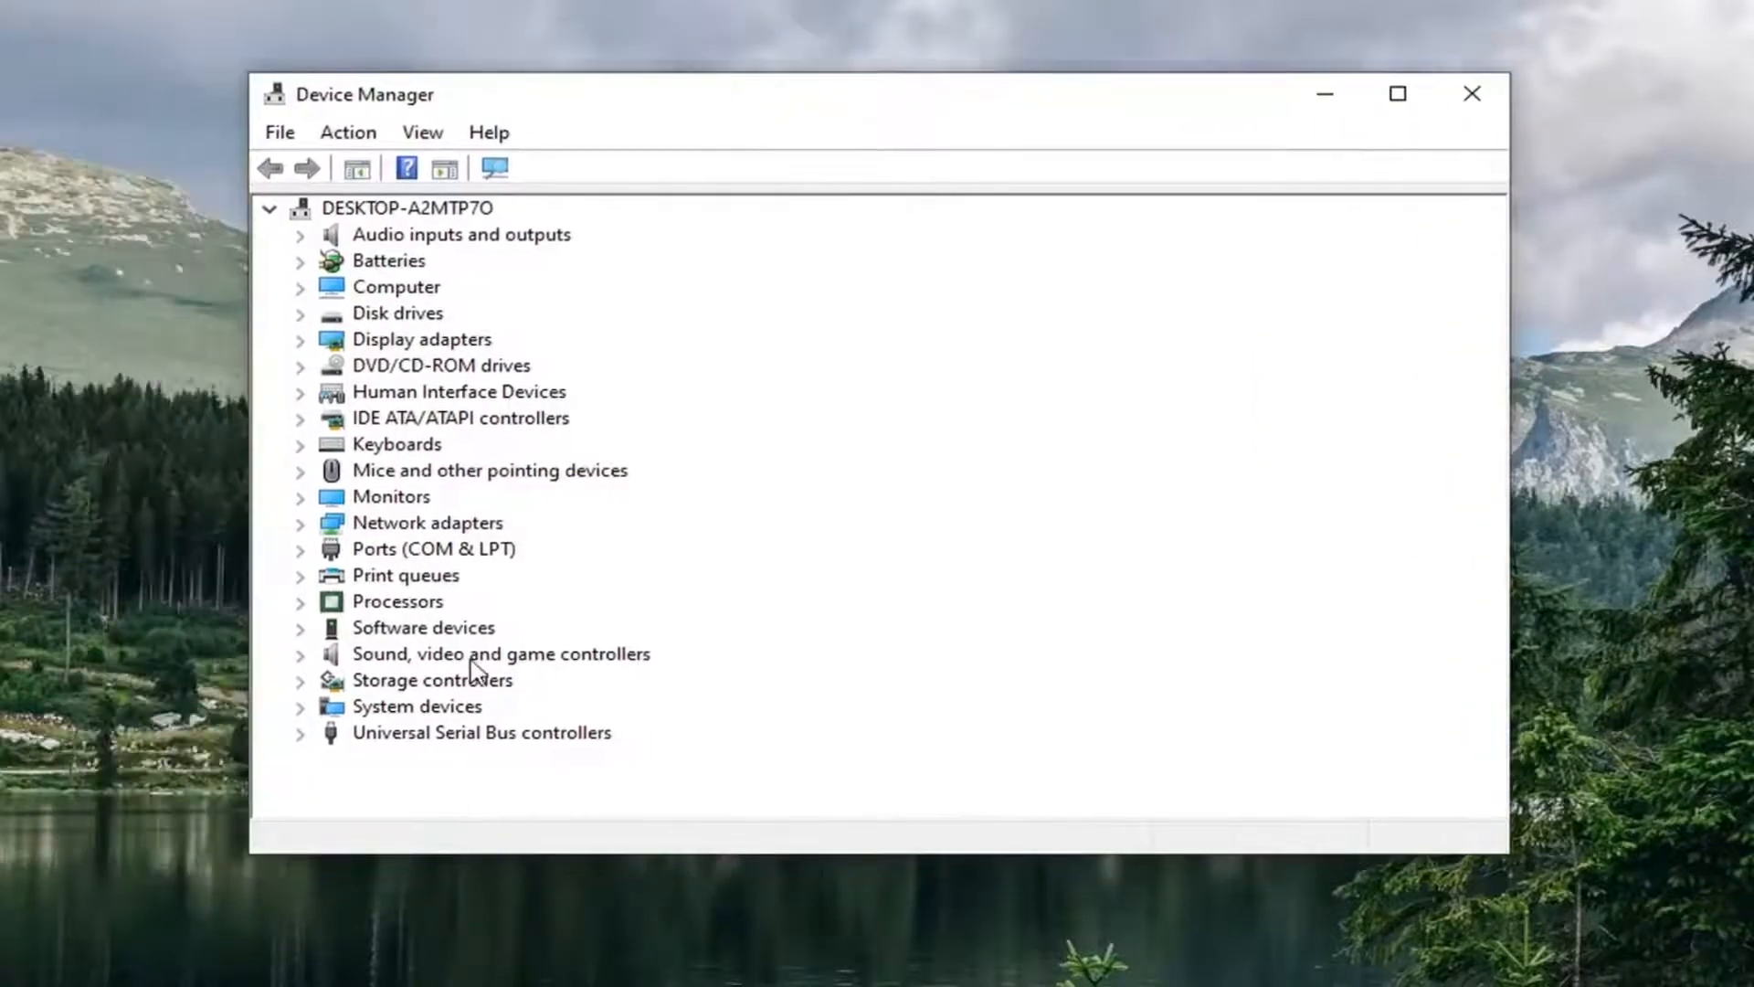
pyautogui.doubleClick(549, 656)
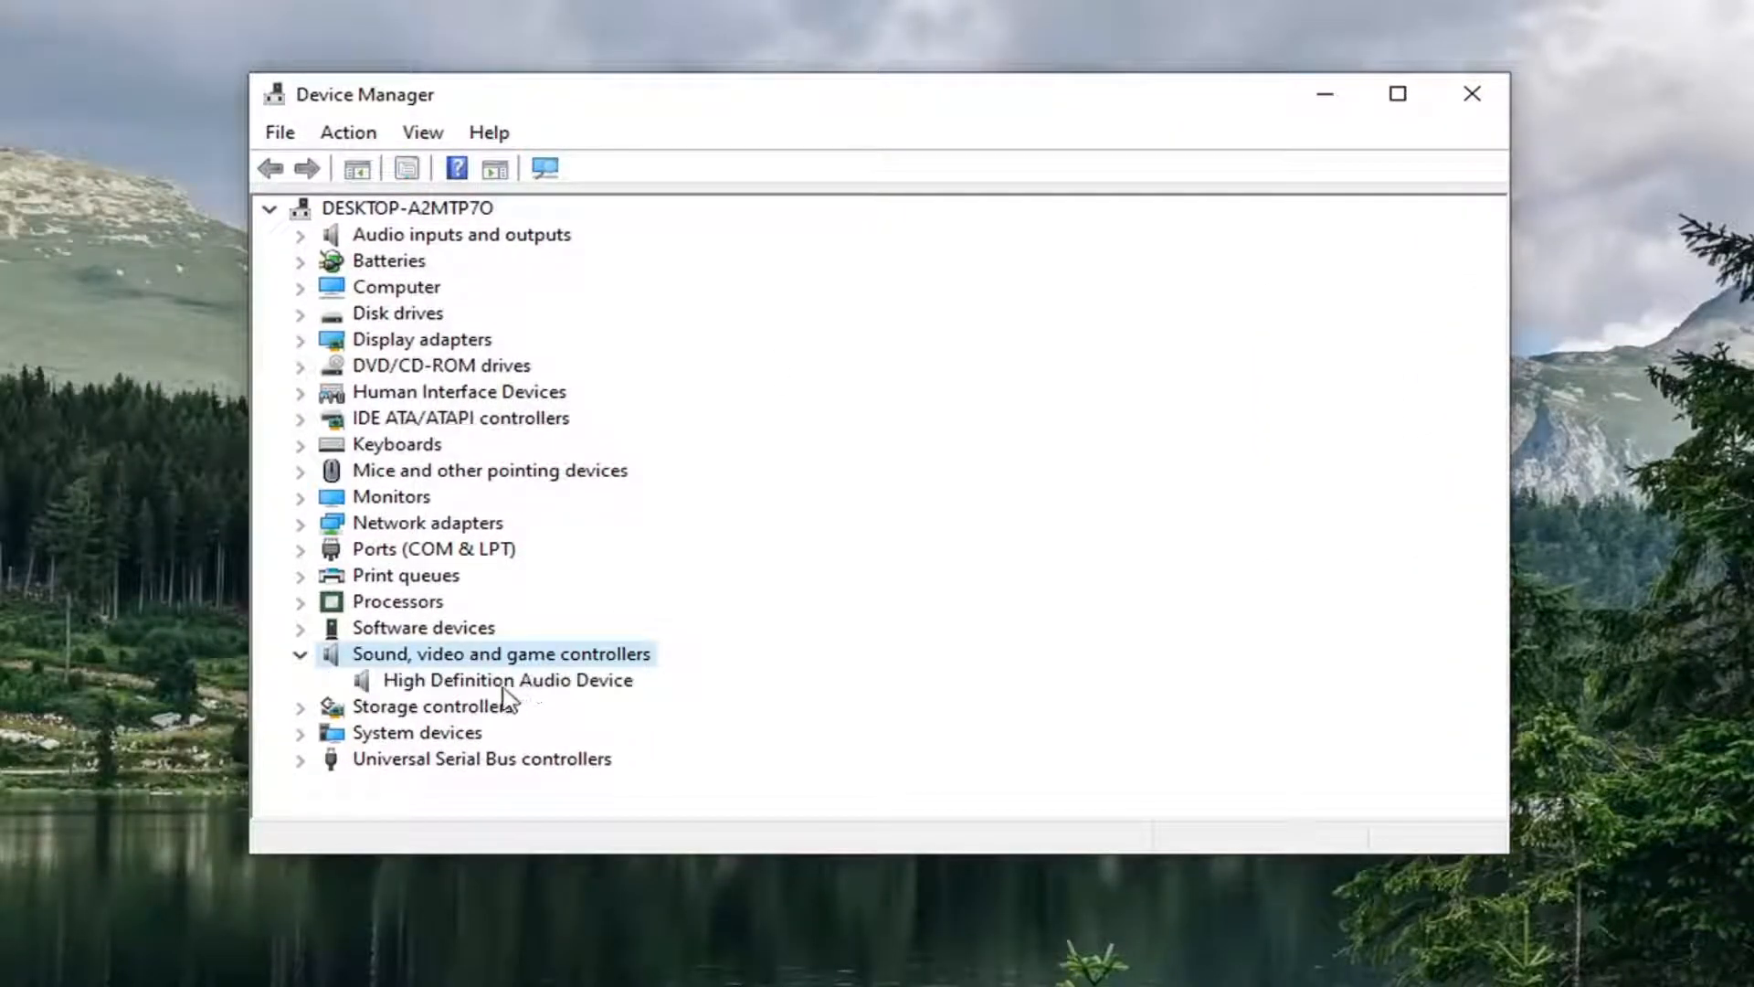
pyautogui.click(502, 686)
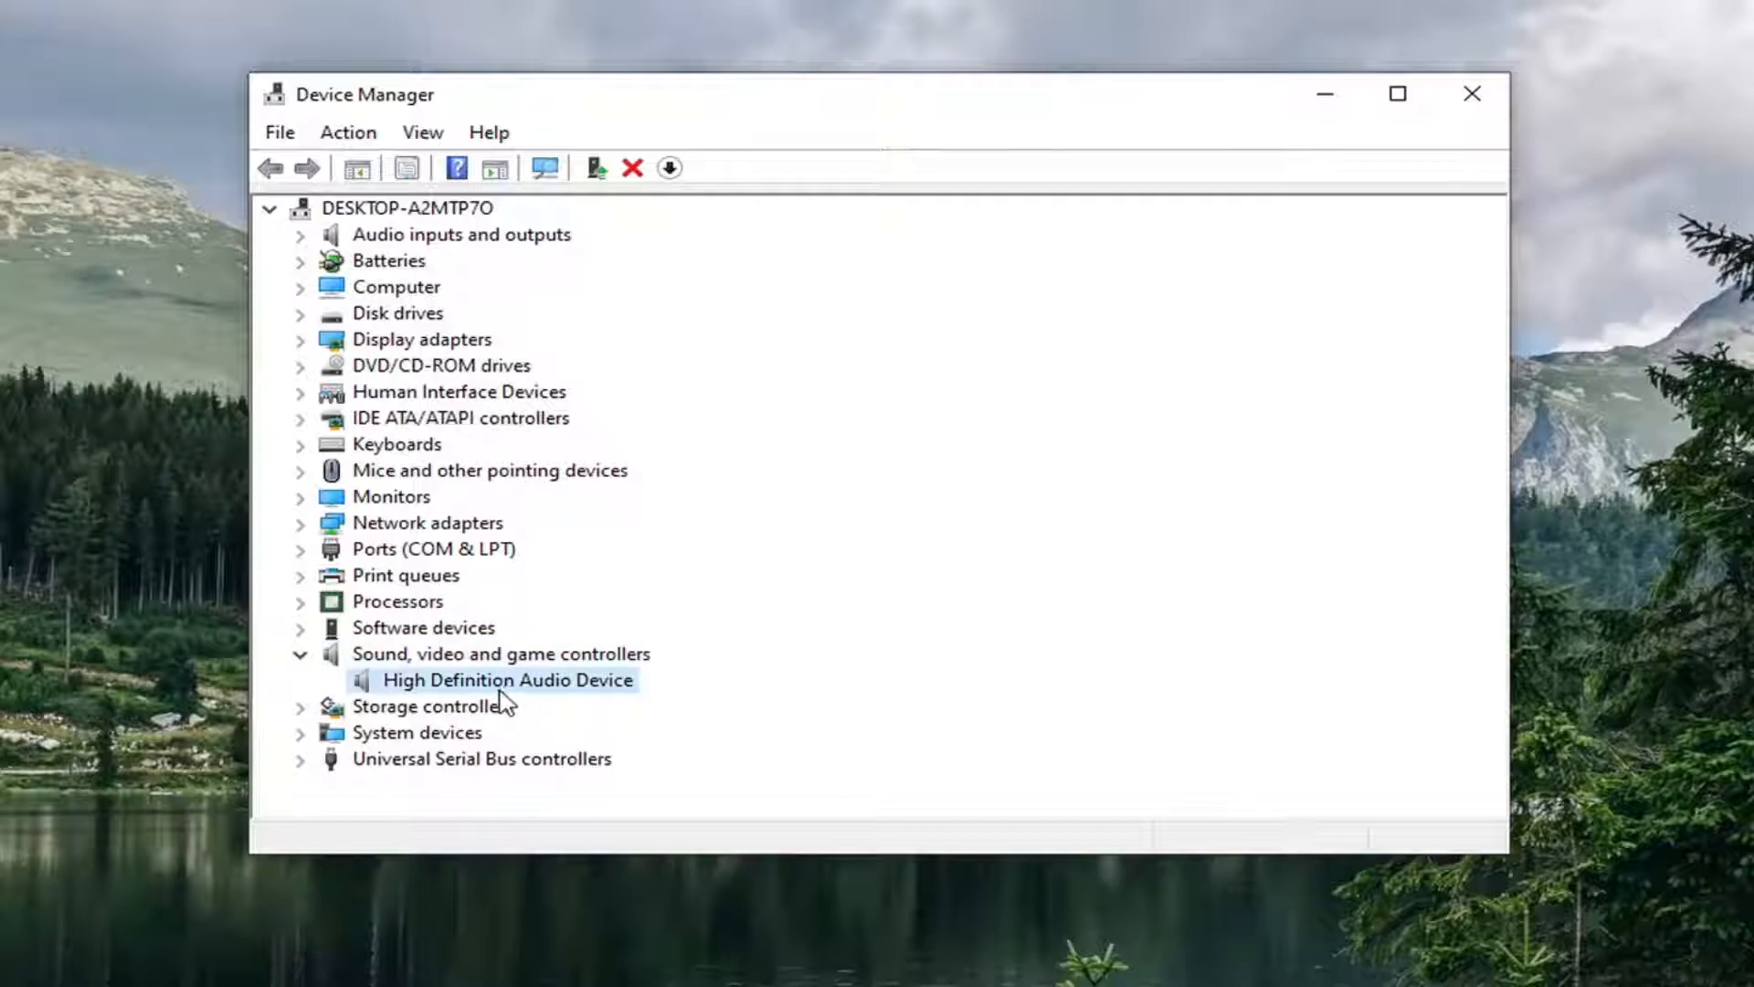
# Step: Reinstall the High Definition Audio Device driver from the compatible drivers on this computer
pyautogui.rightClick(503, 700)
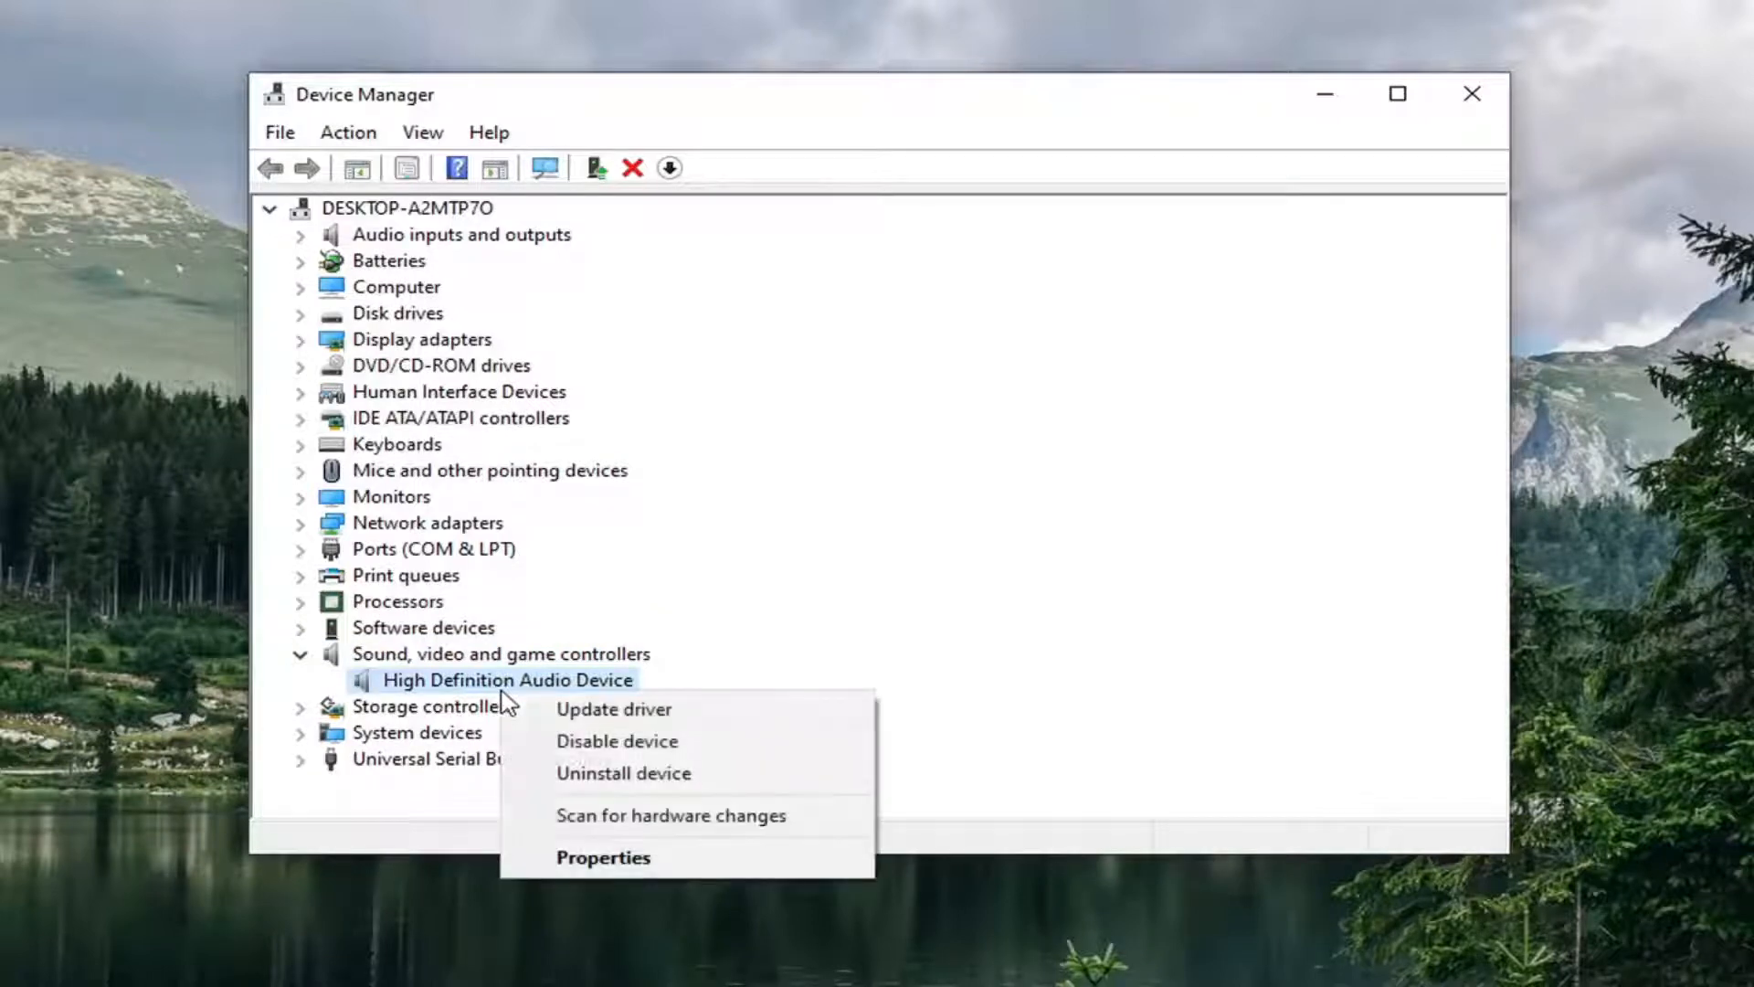
pyautogui.click(567, 711)
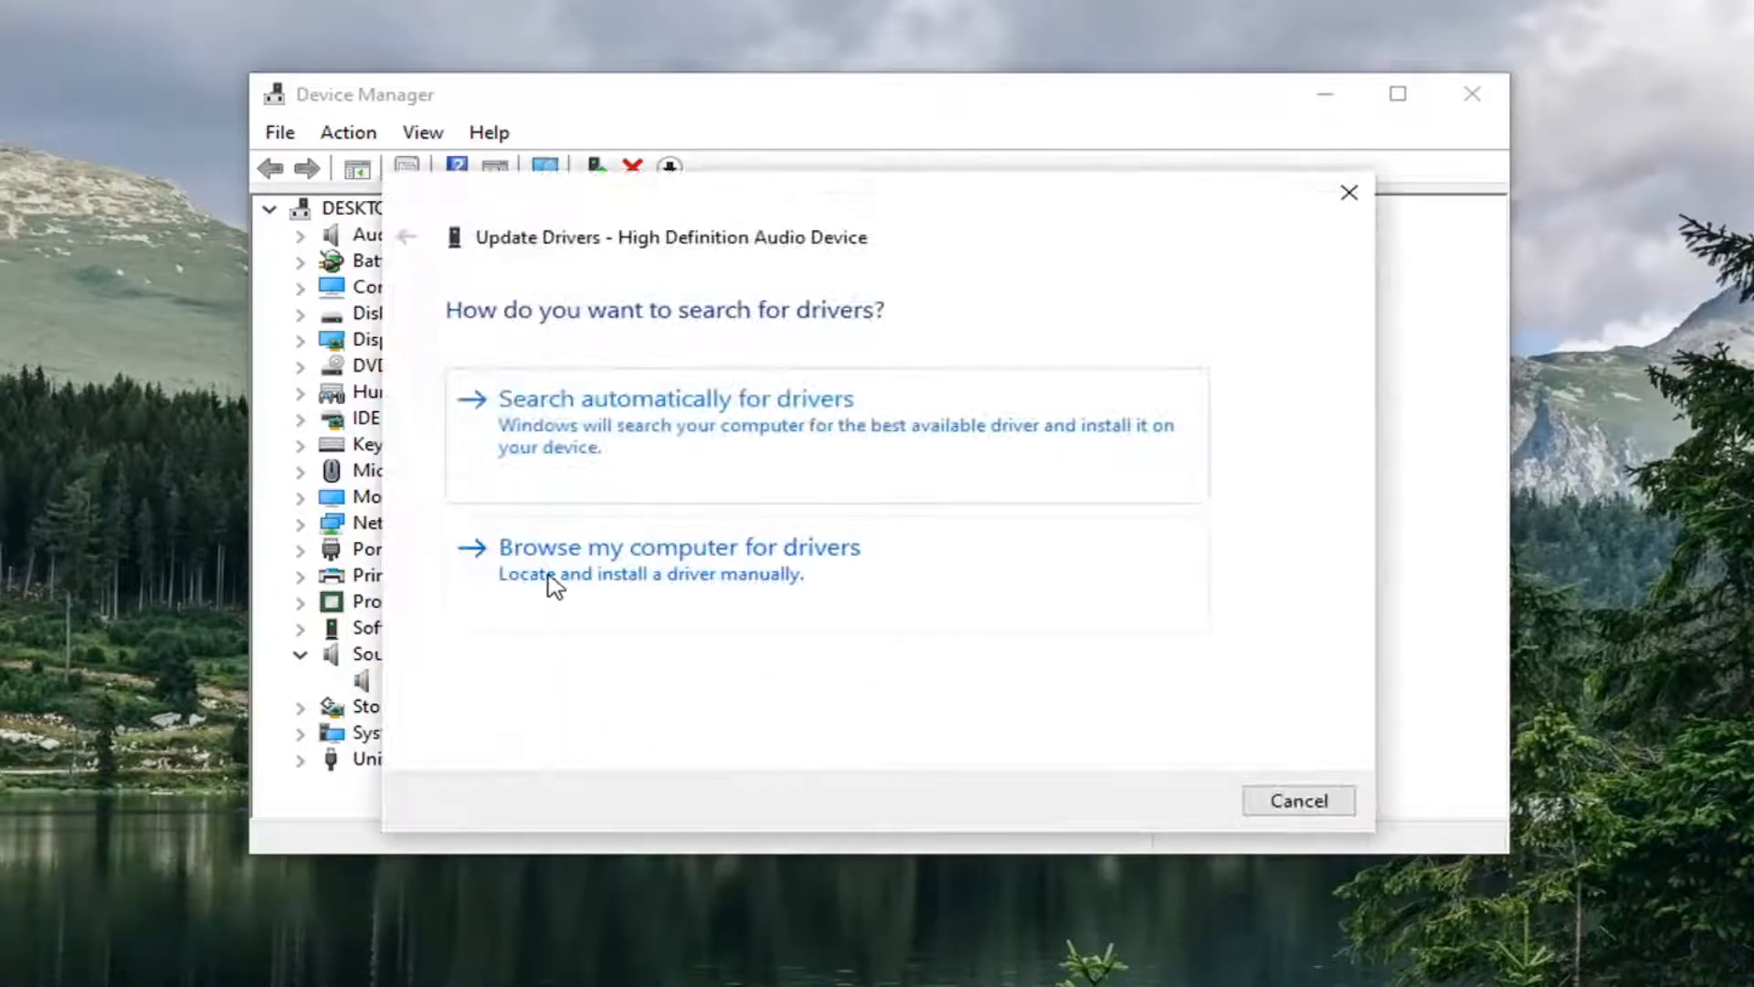
pyautogui.click(645, 580)
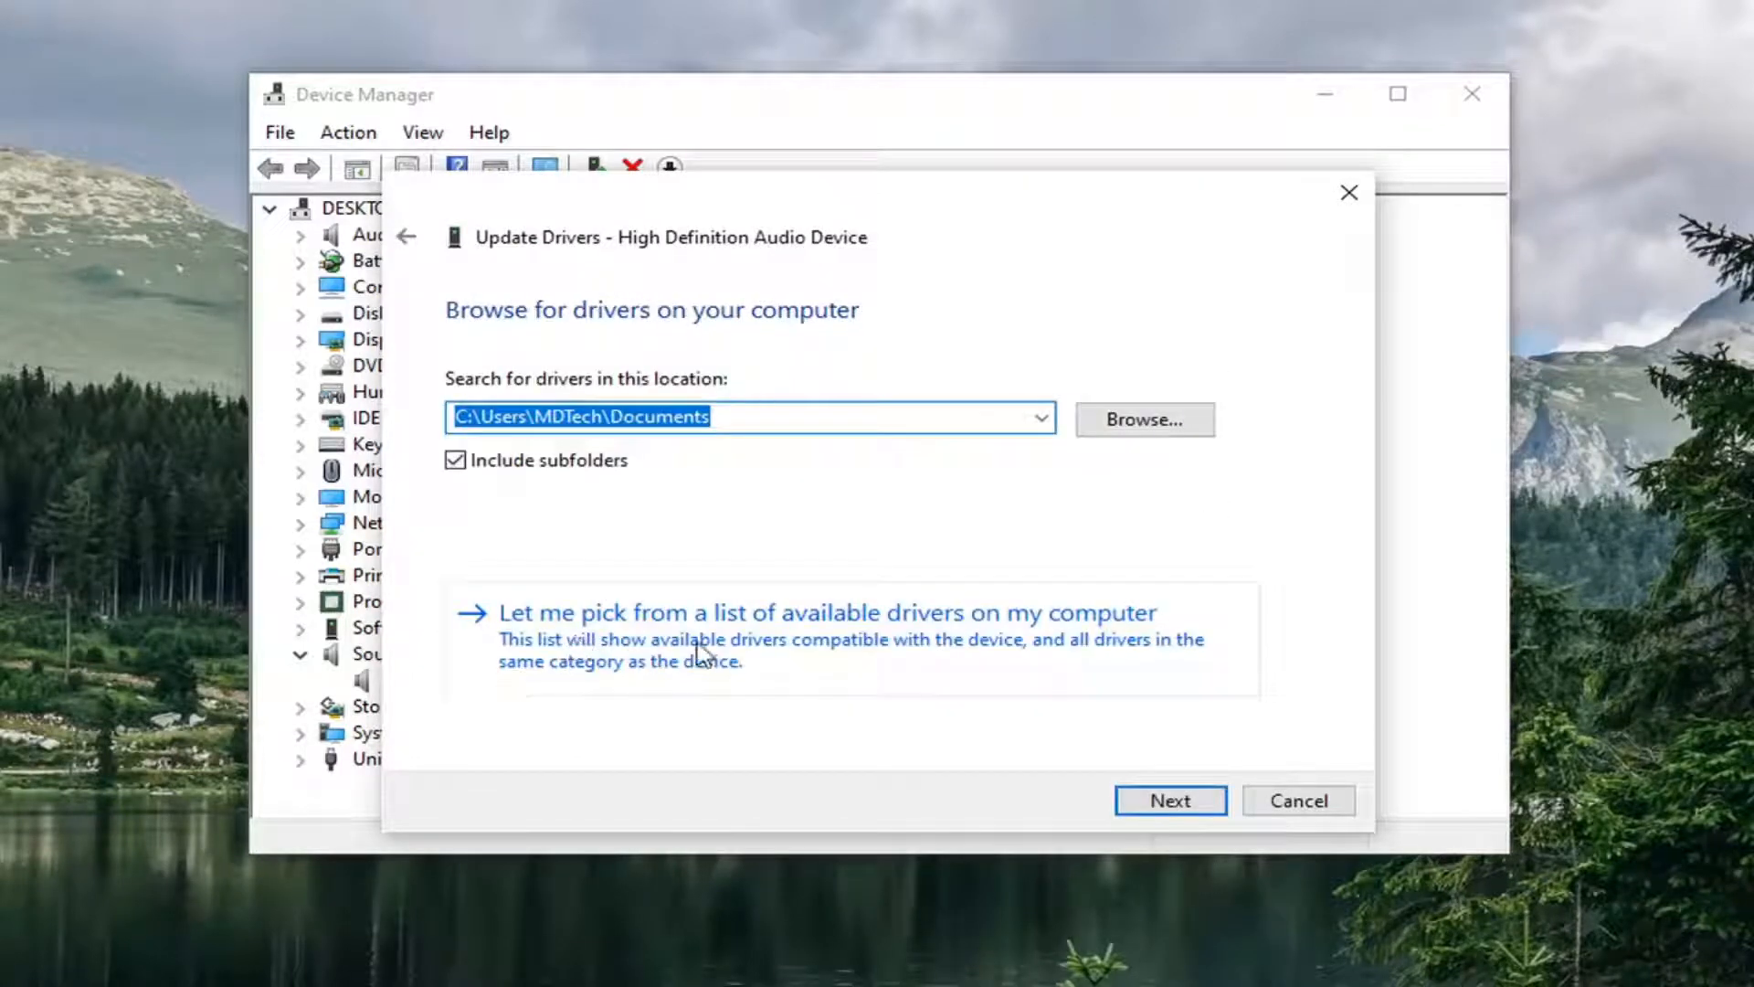
pyautogui.click(1016, 644)
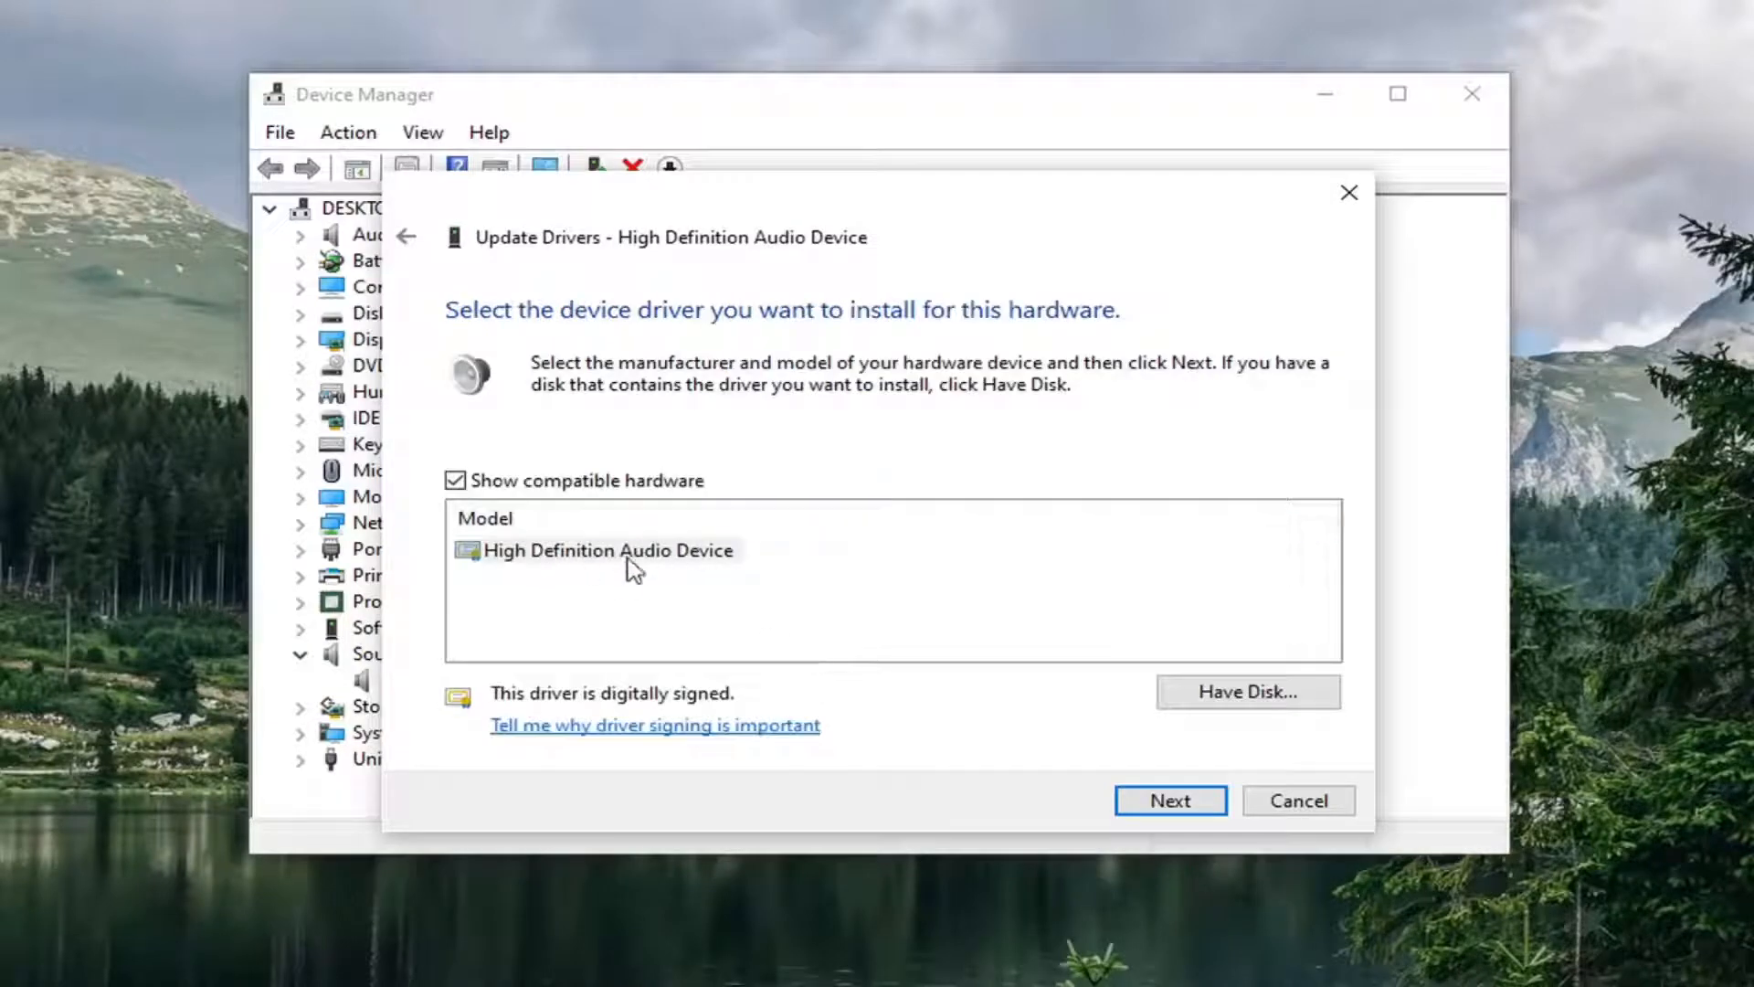
pyautogui.click(599, 548)
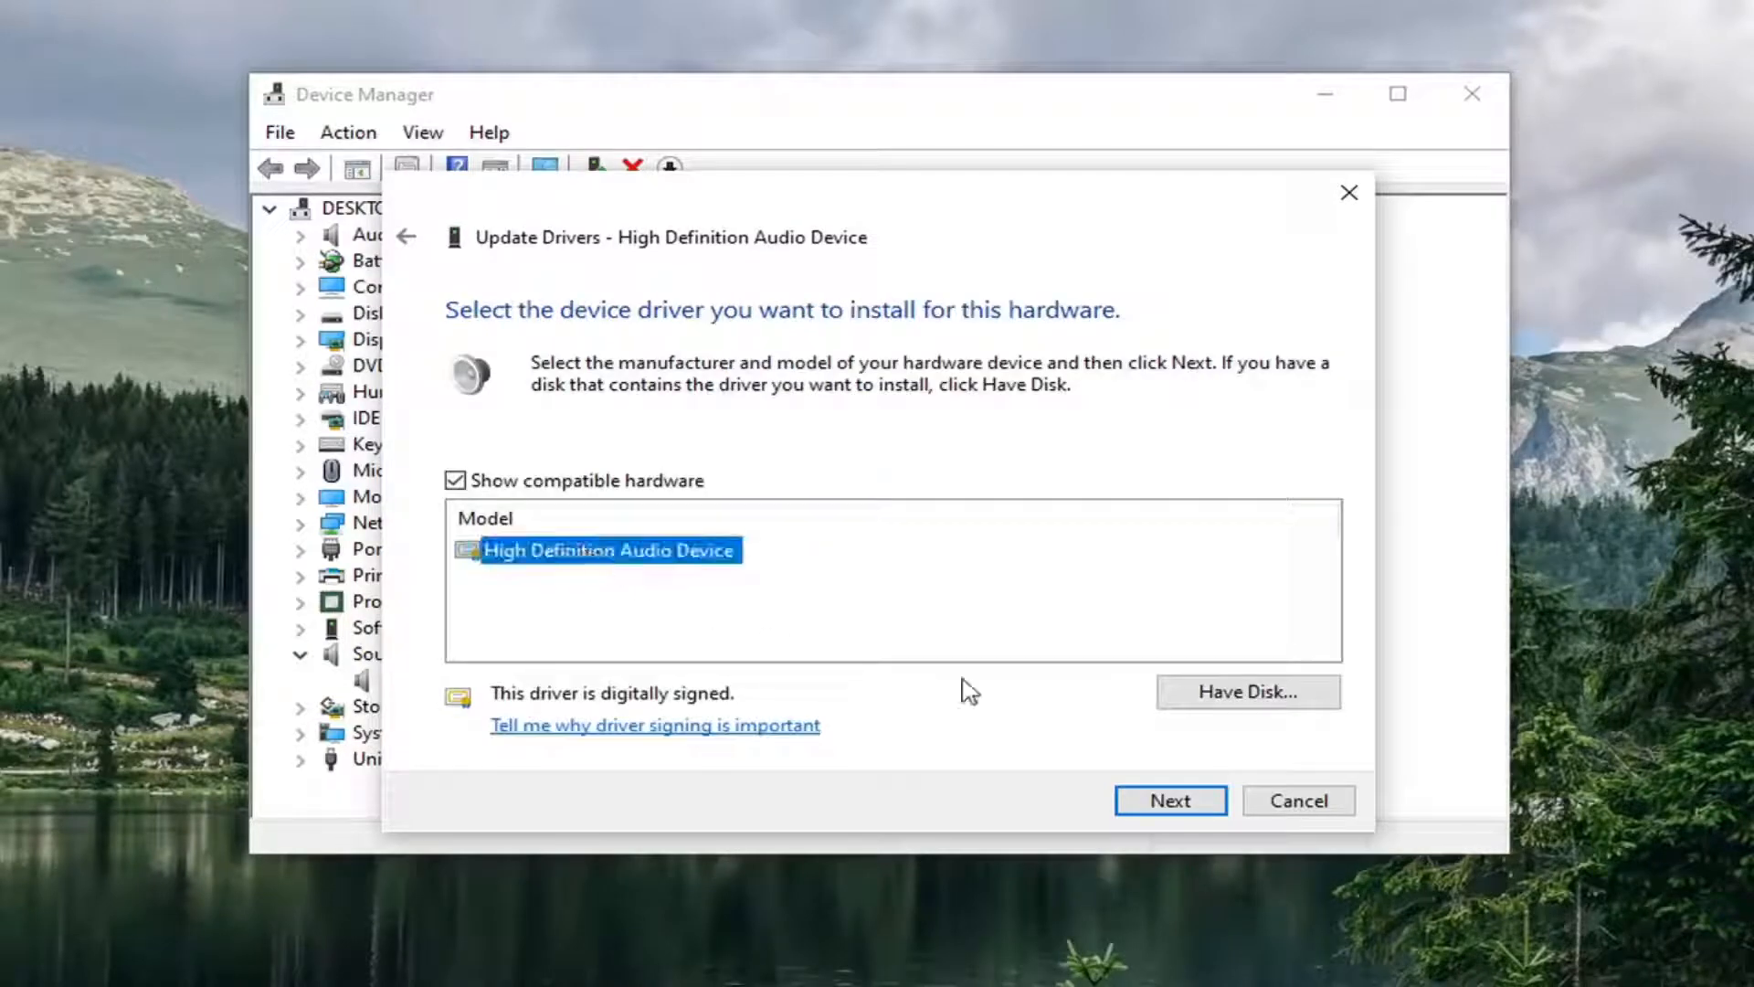
pyautogui.click(1170, 801)
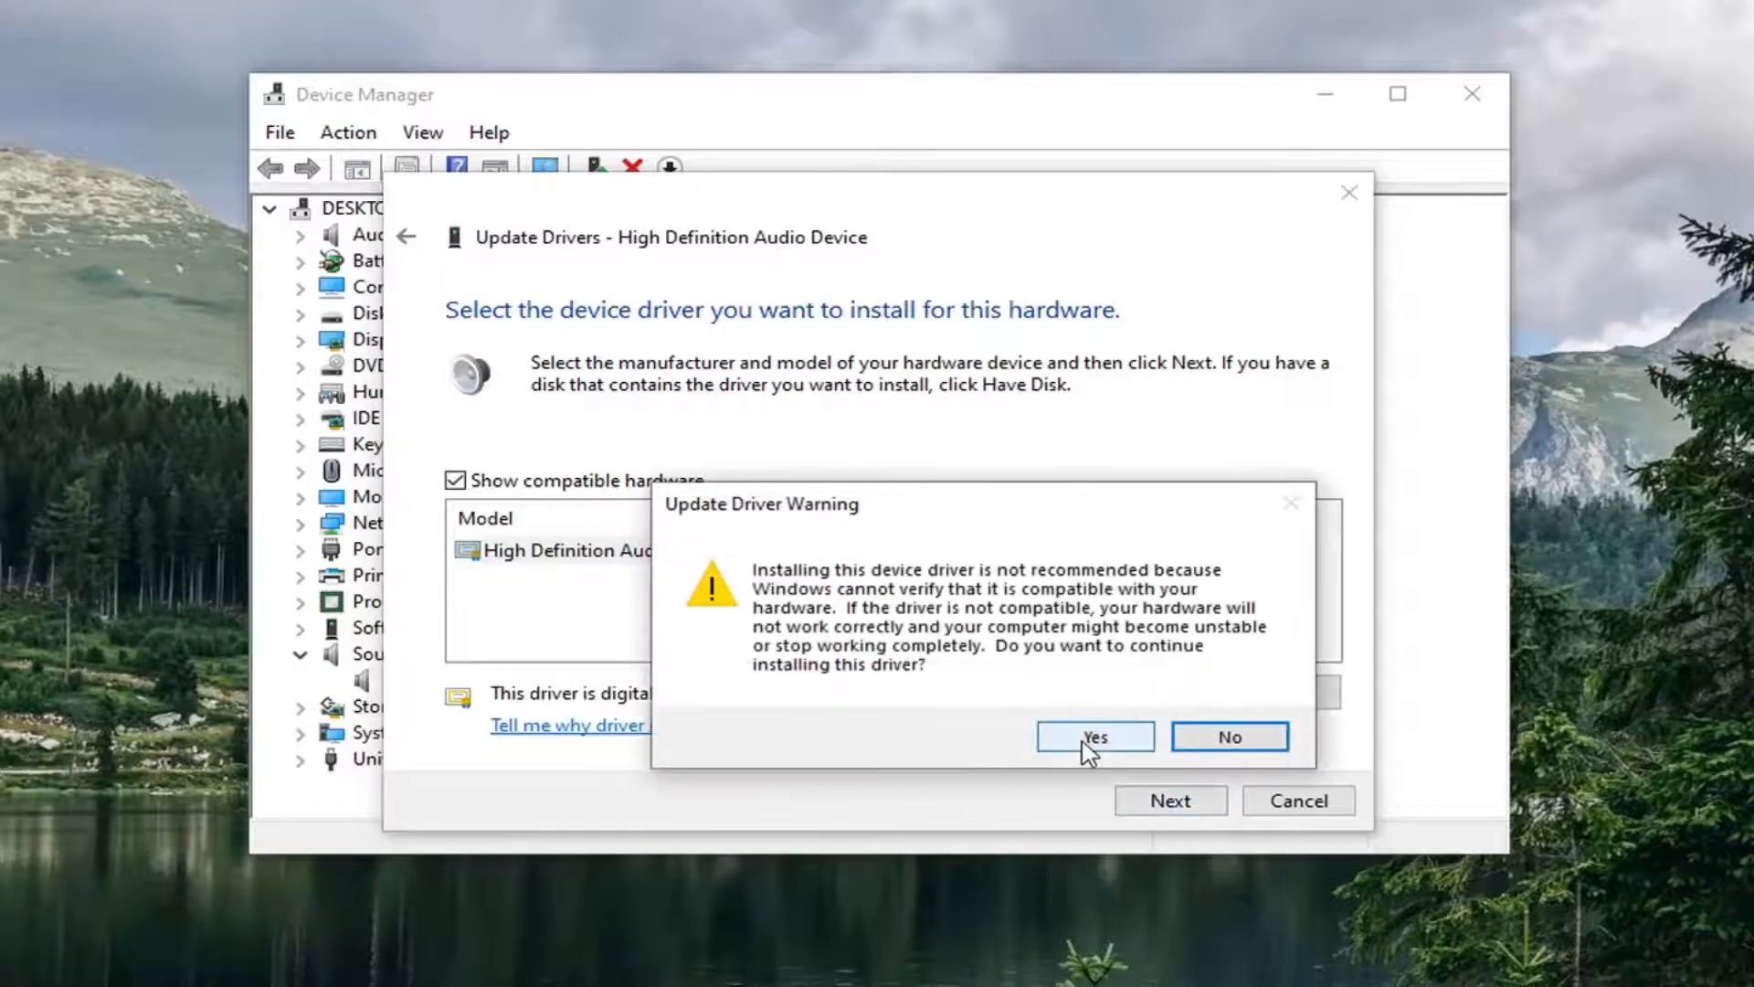
pyautogui.click(1090, 738)
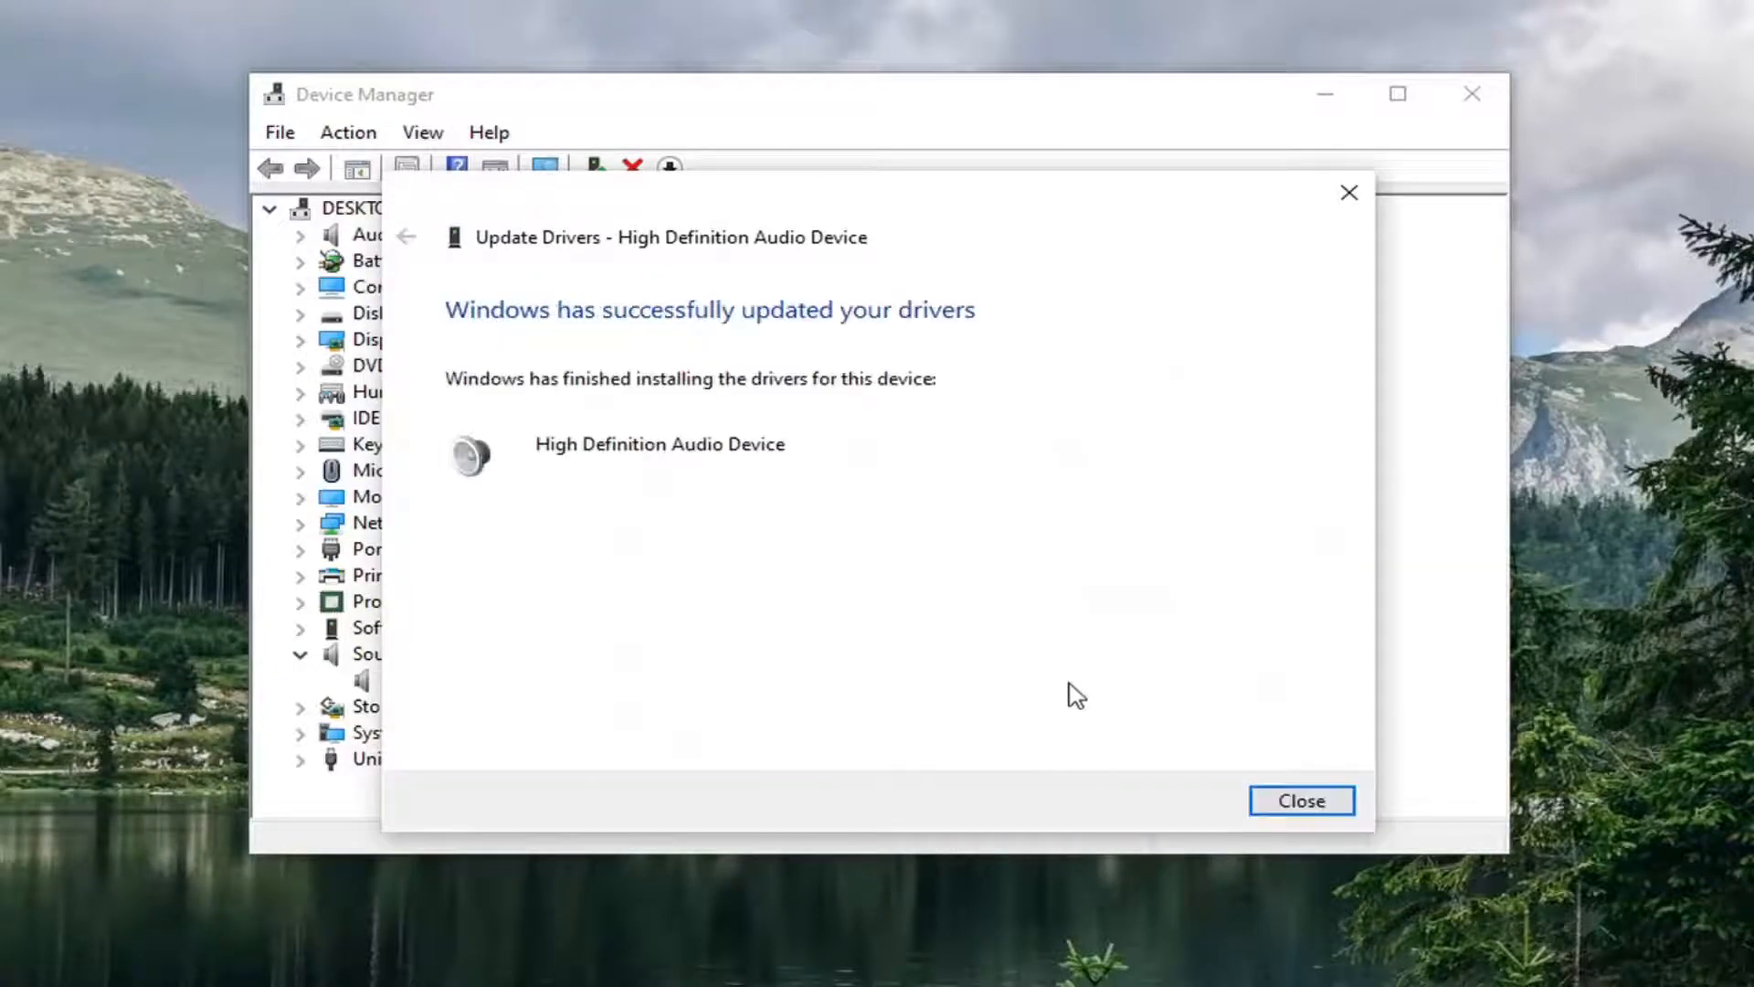
pyautogui.click(1302, 803)
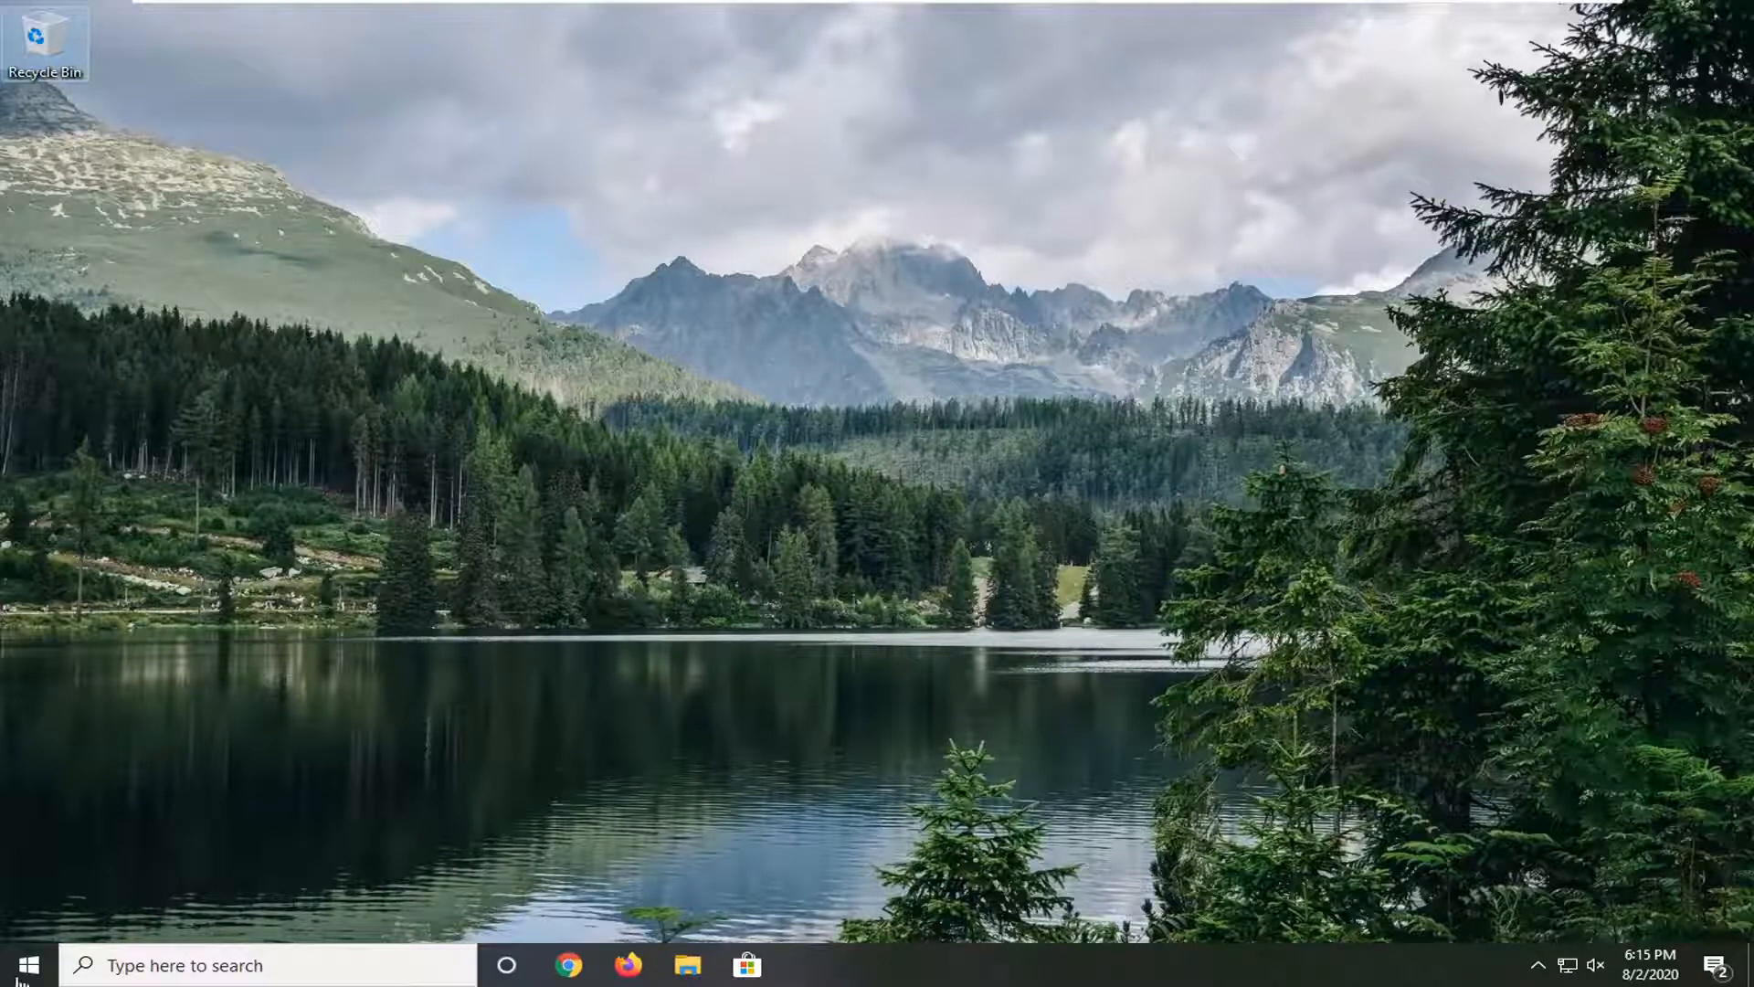
# Step: Search for 'troubleshoot' and go to Troubleshoot settings > Additional troubleshooters
pyautogui.click(27, 969)
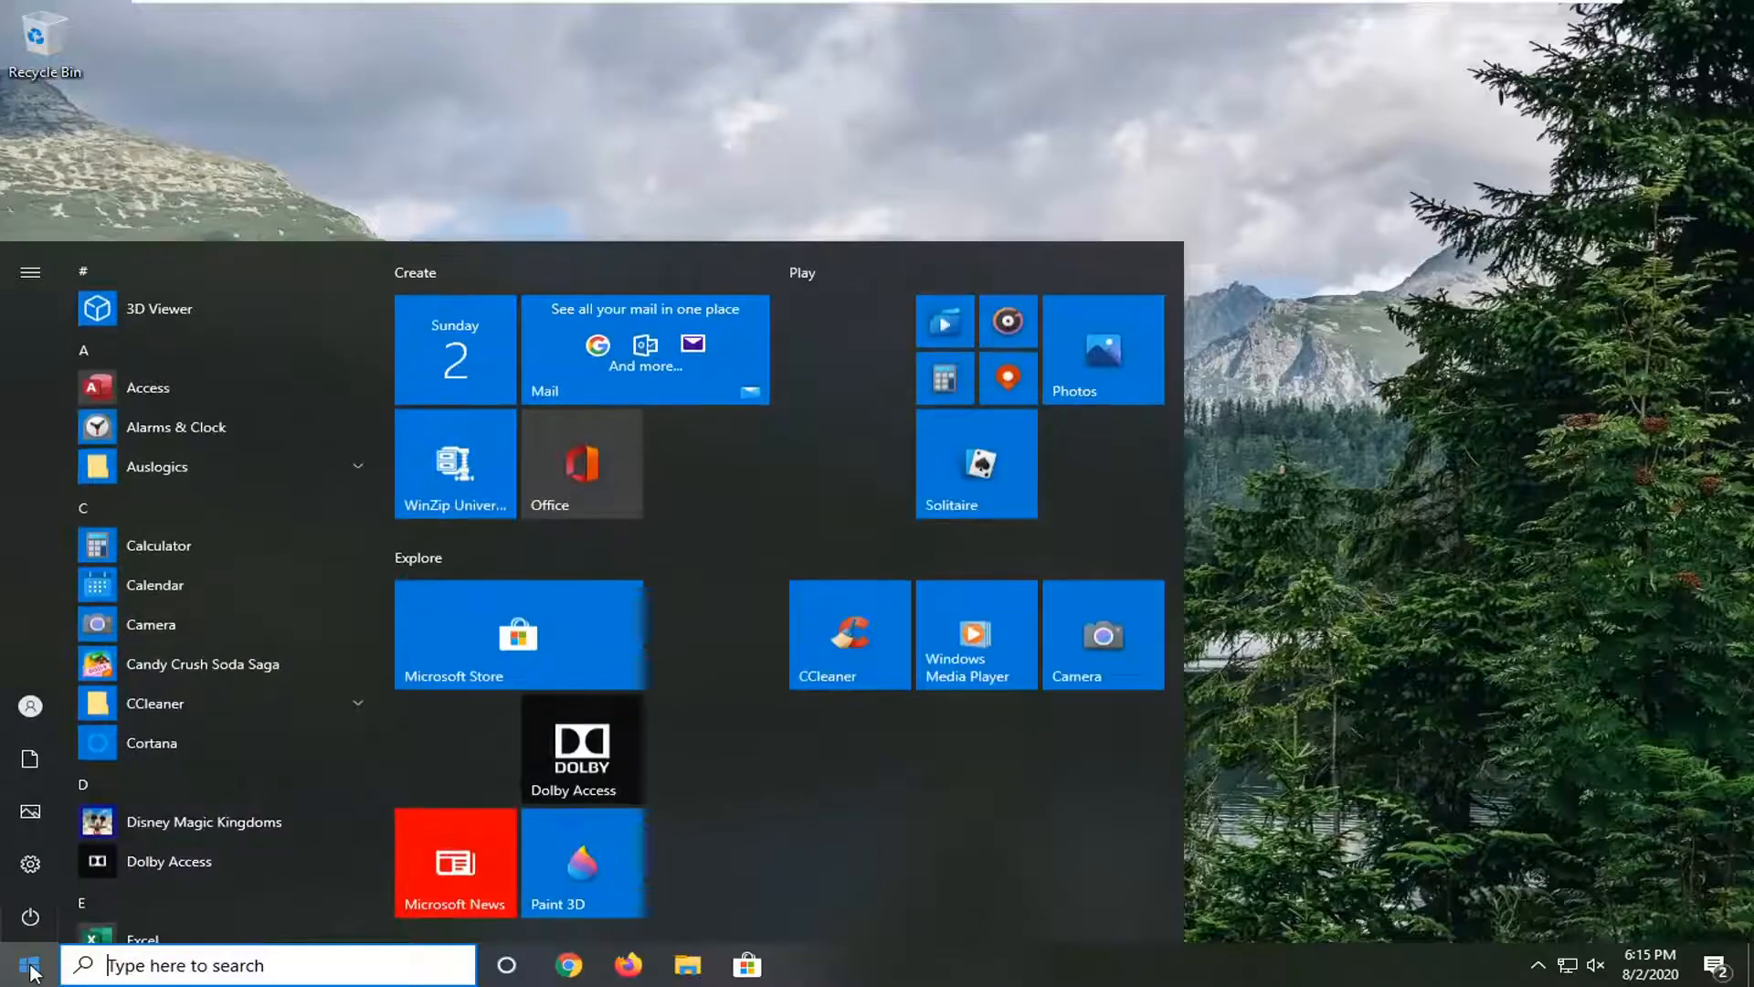
pyautogui.write('troublesh')
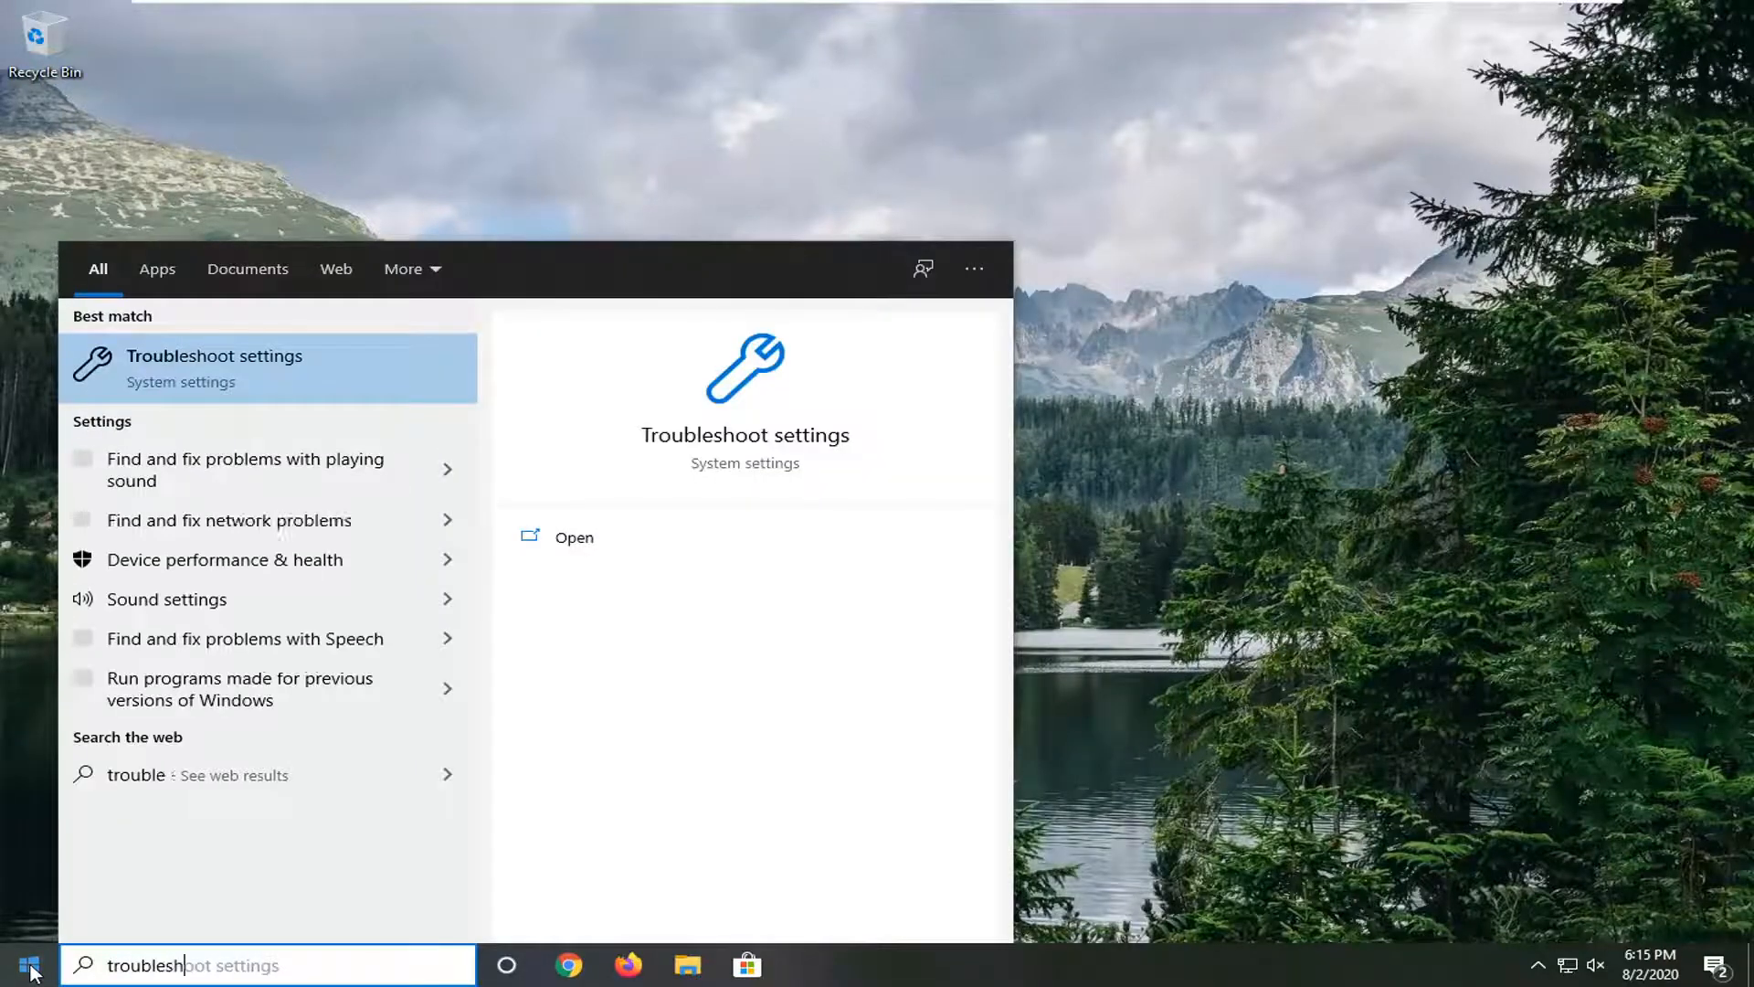
pyautogui.write('oot')
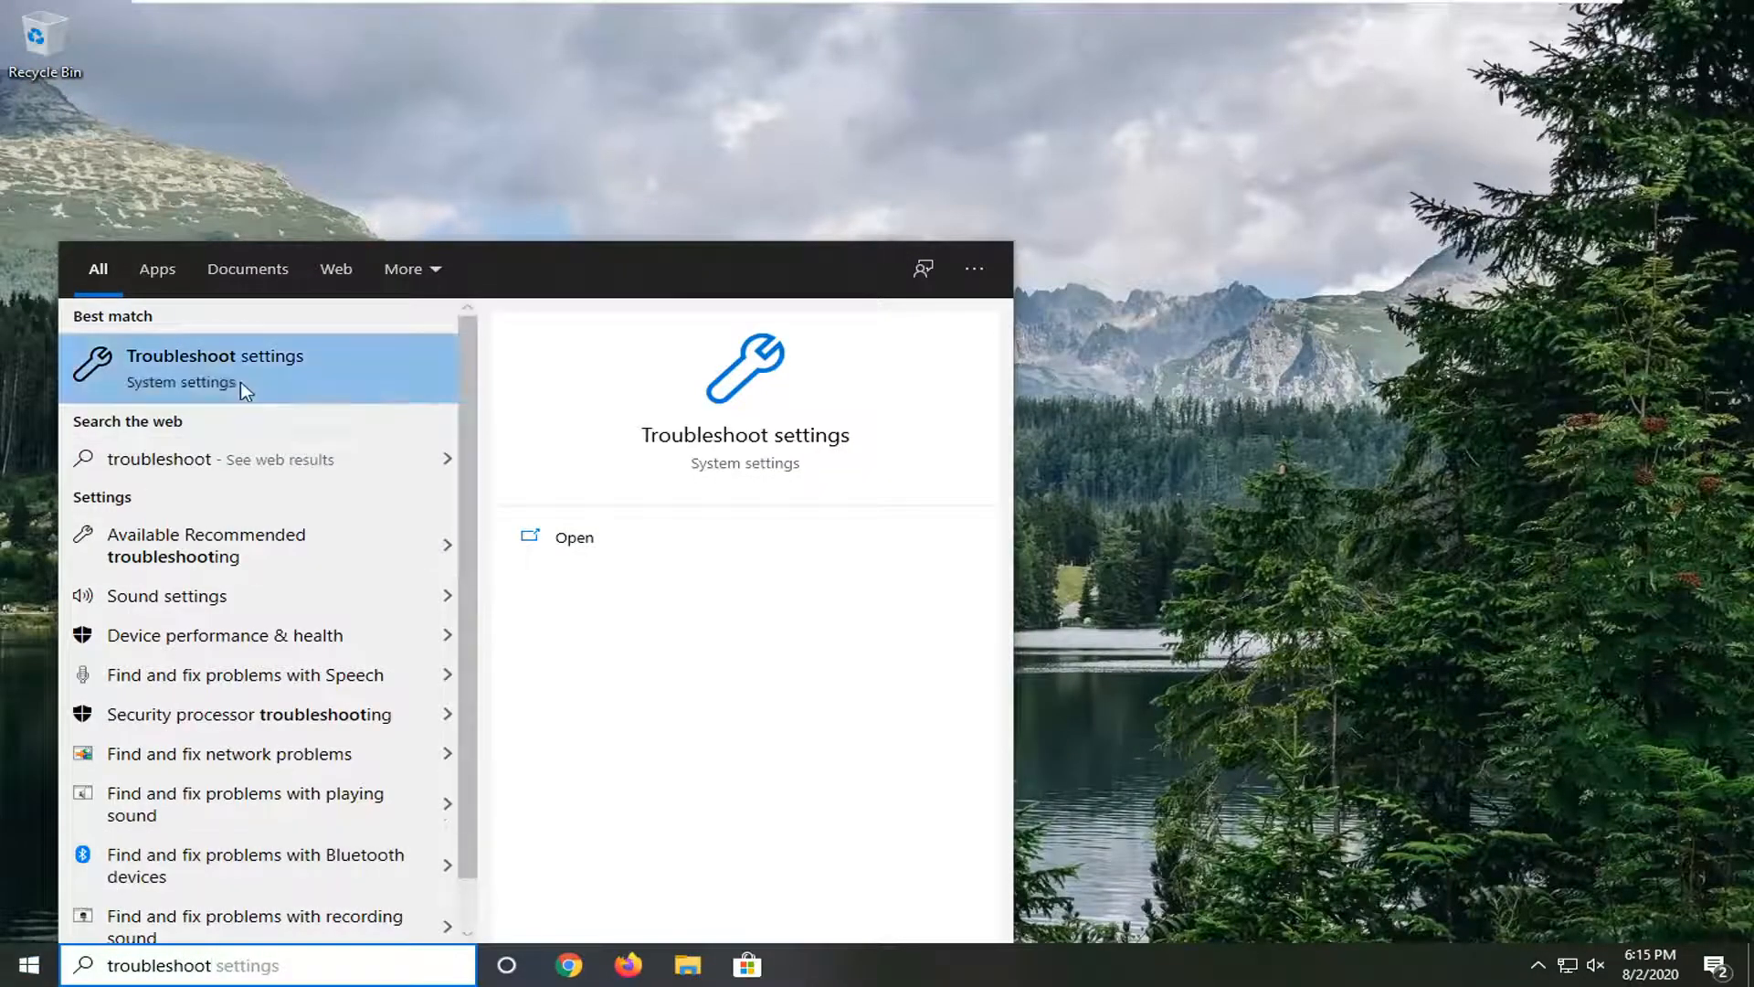
pyautogui.click(236, 378)
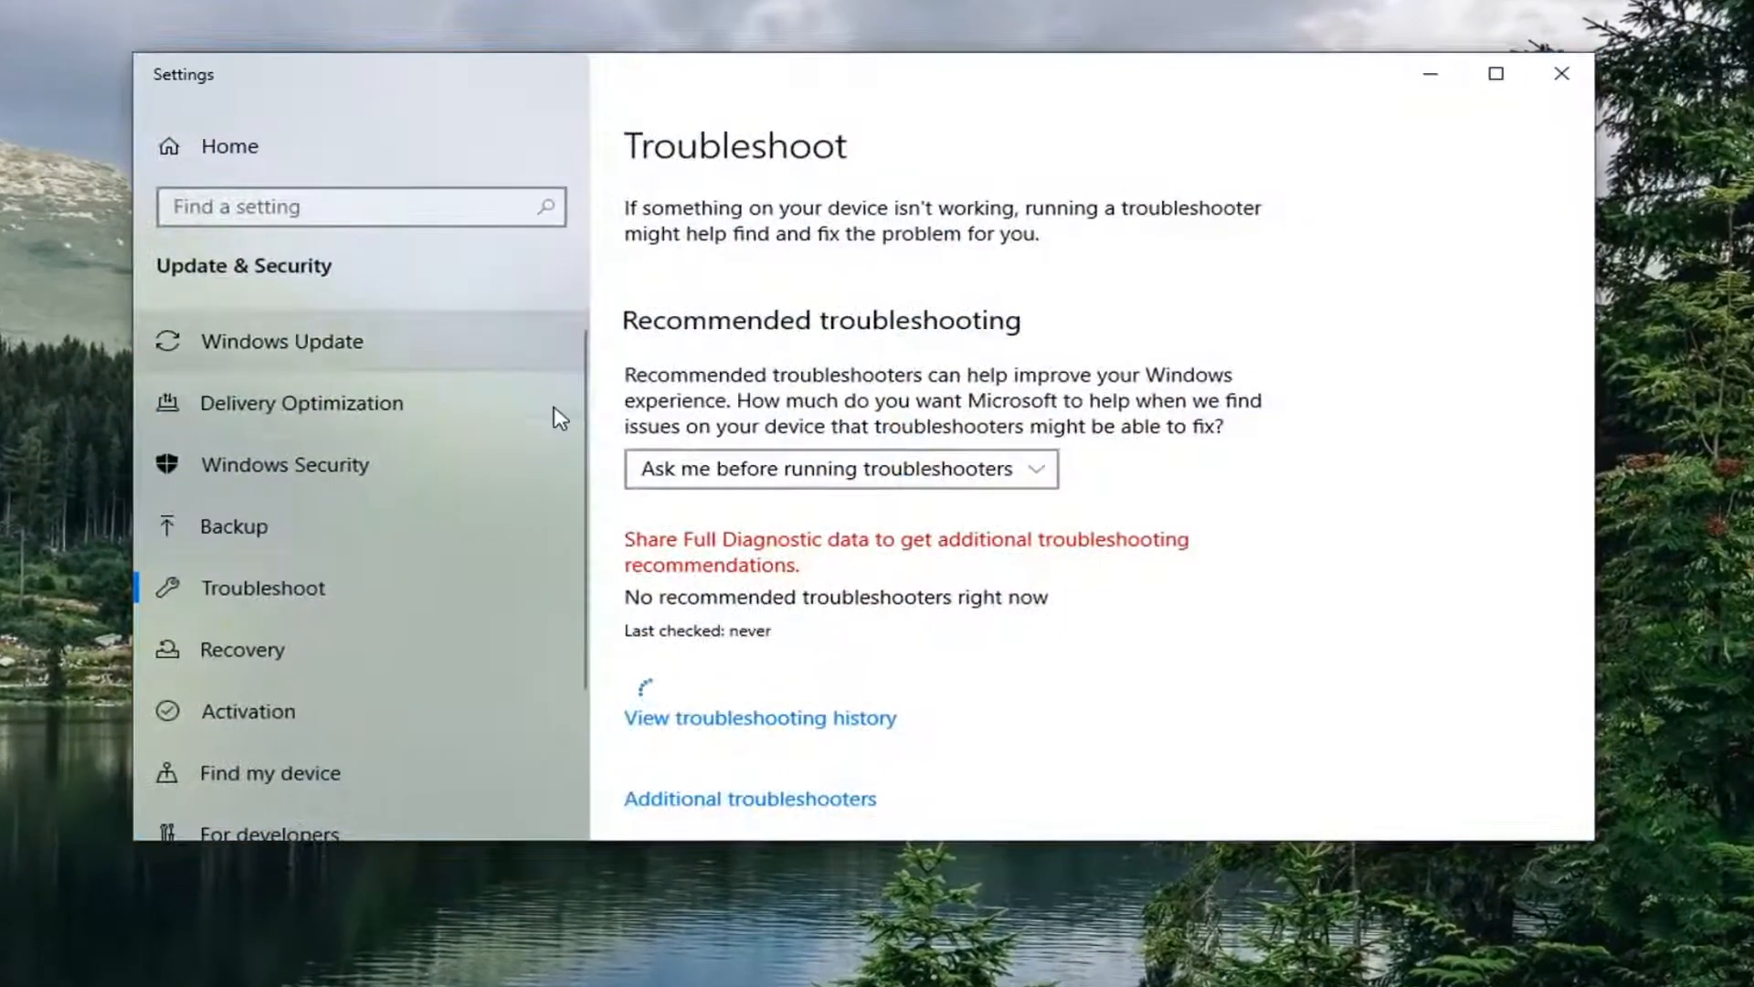
pyautogui.scroll(-2, 1074, 527)
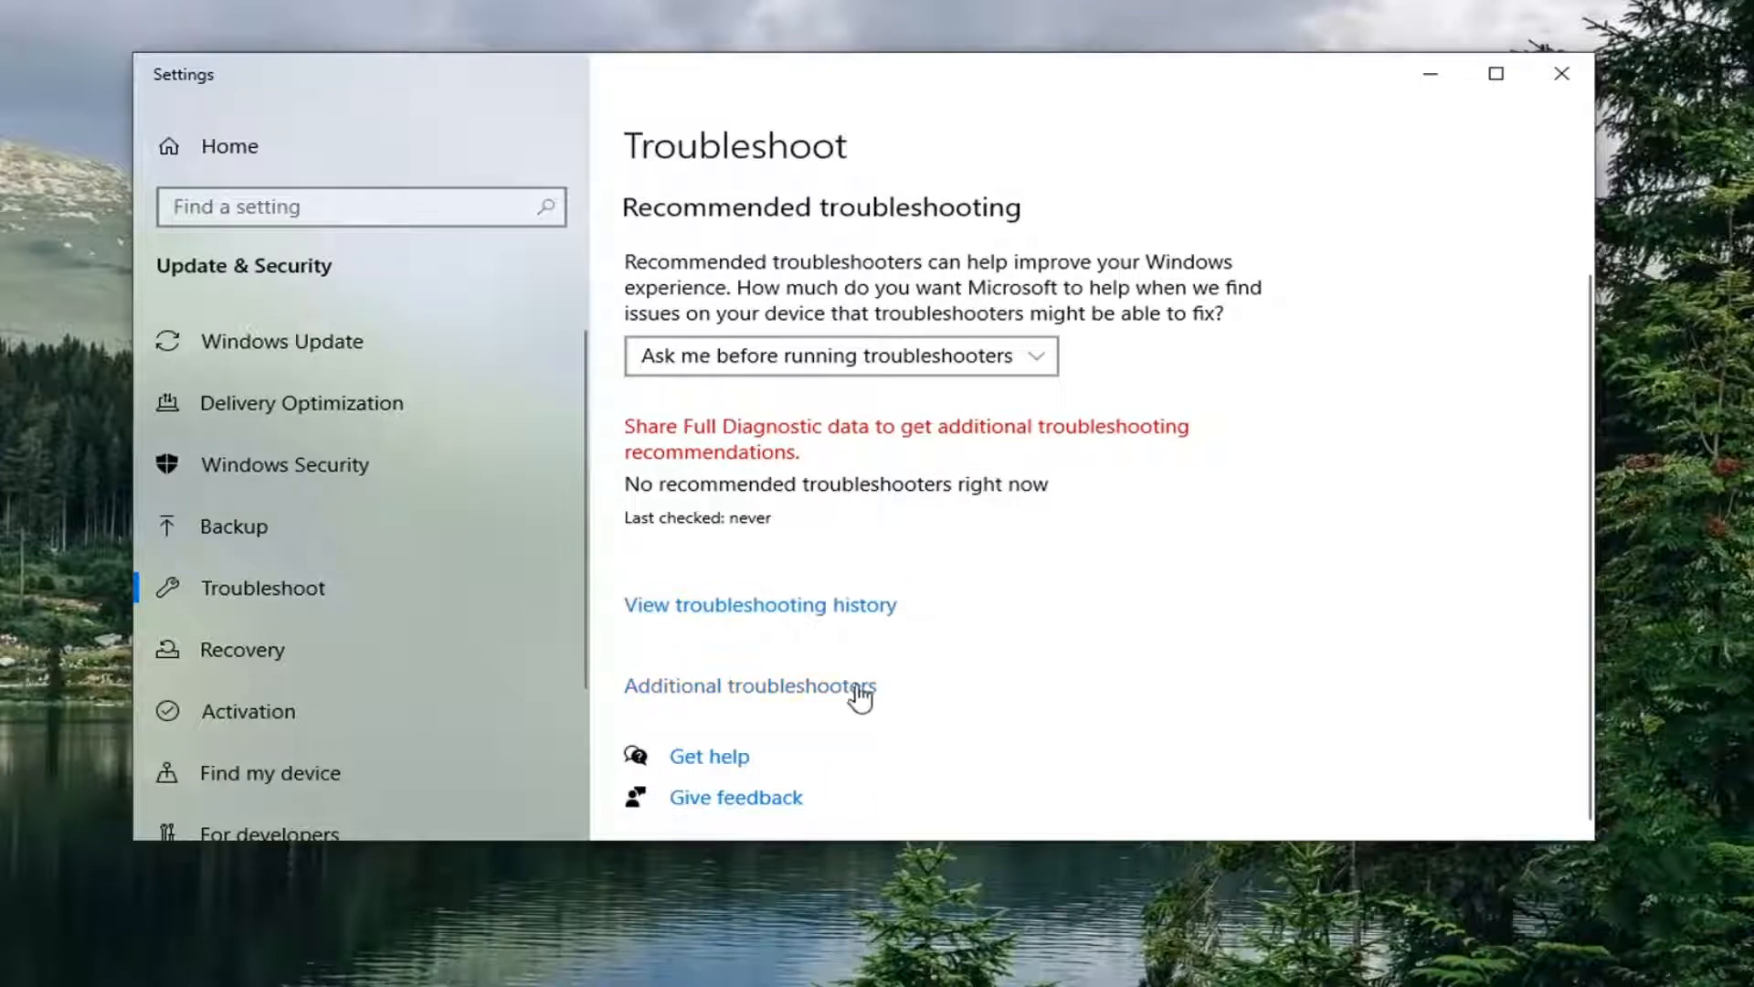
pyautogui.click(794, 697)
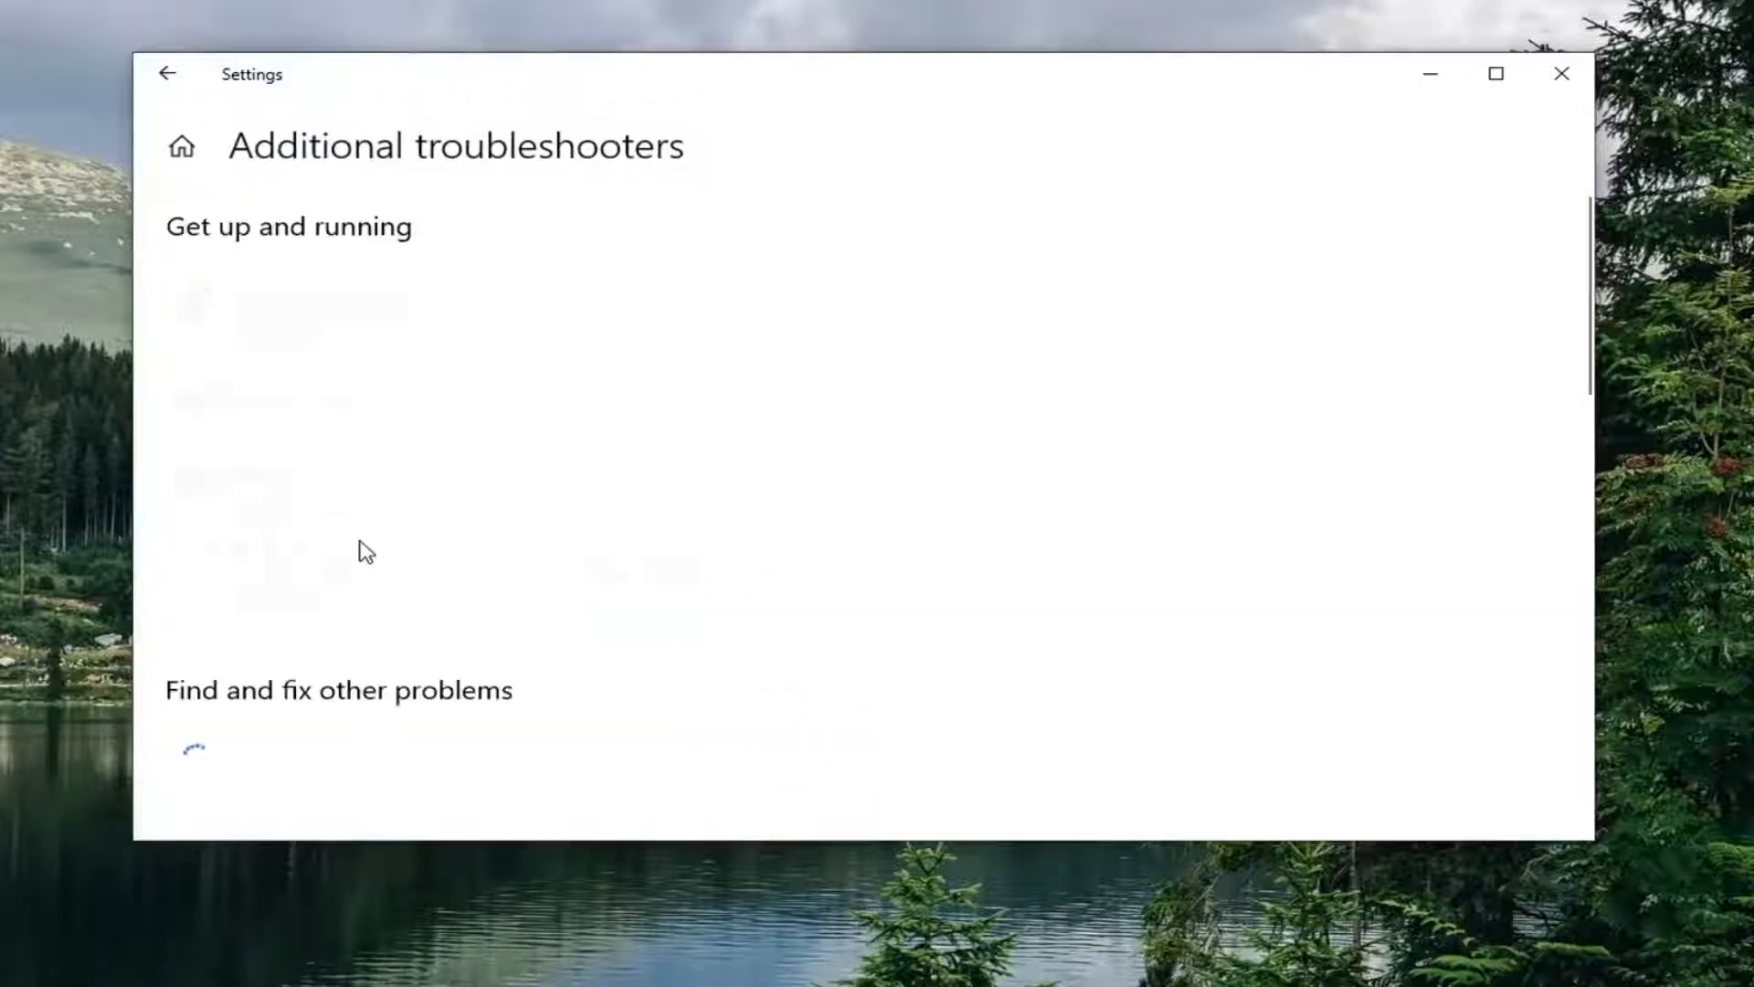
# Step: Run the Playing Audio troubleshooter until it recommends turning off sound enhancements
pyautogui.click(483, 426)
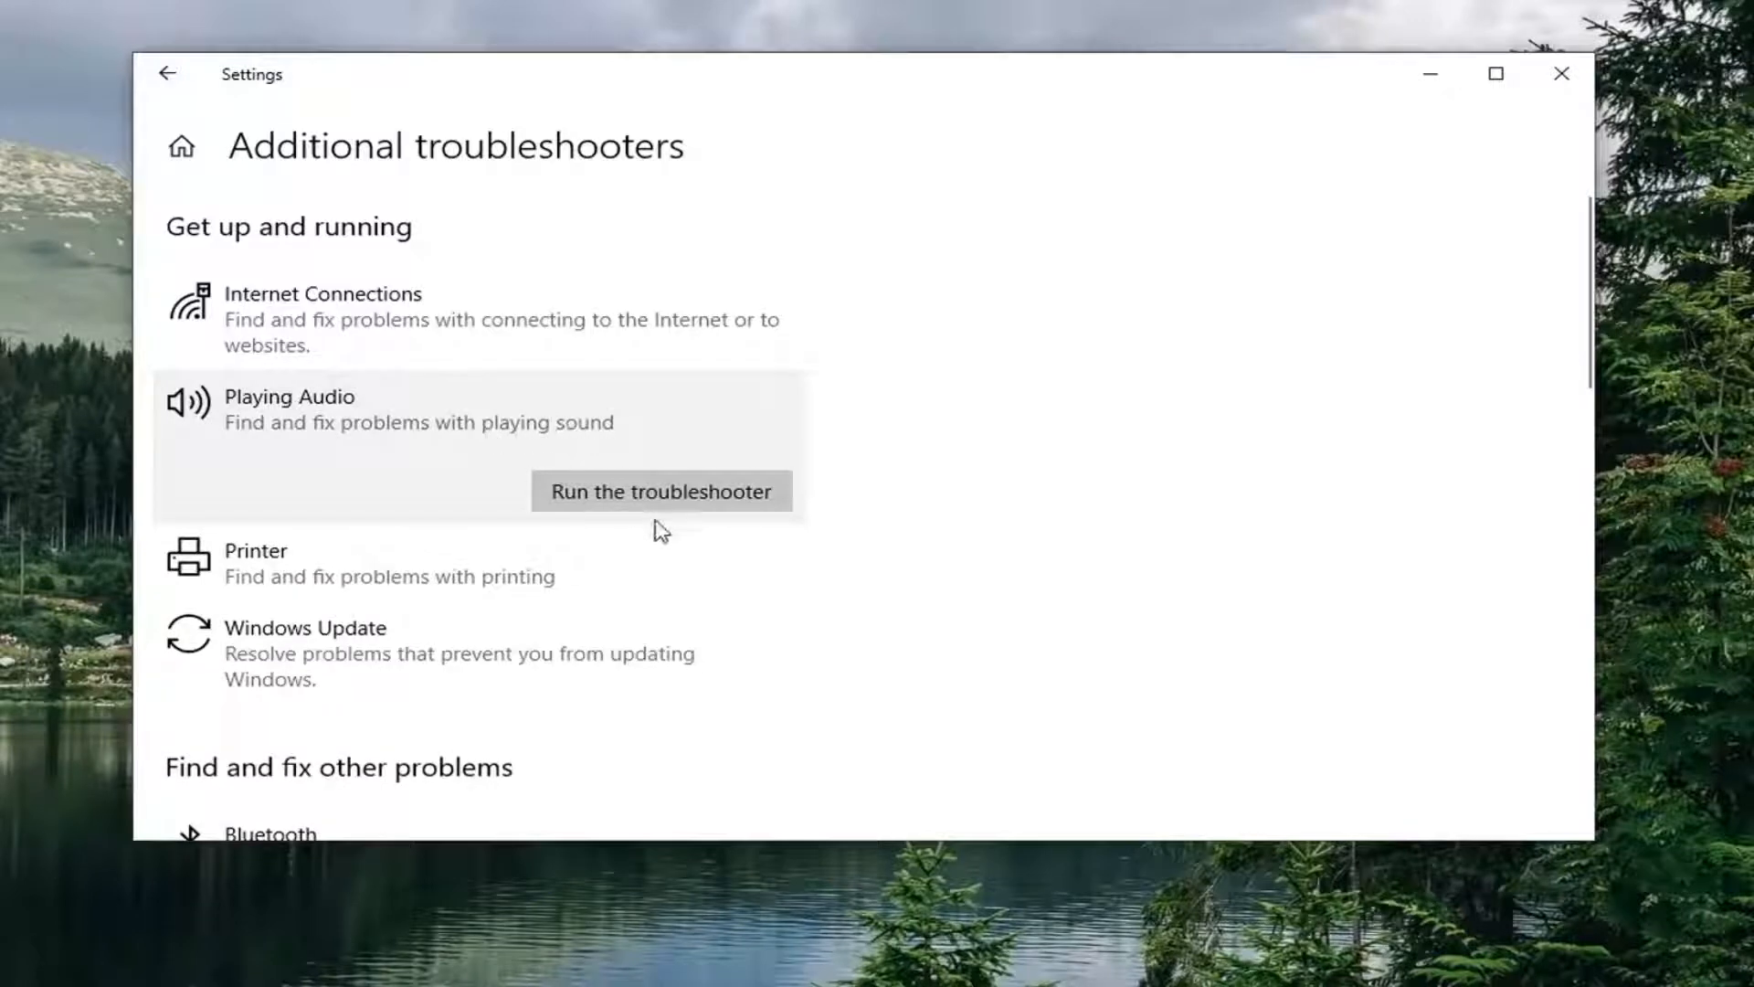
pyautogui.click(687, 495)
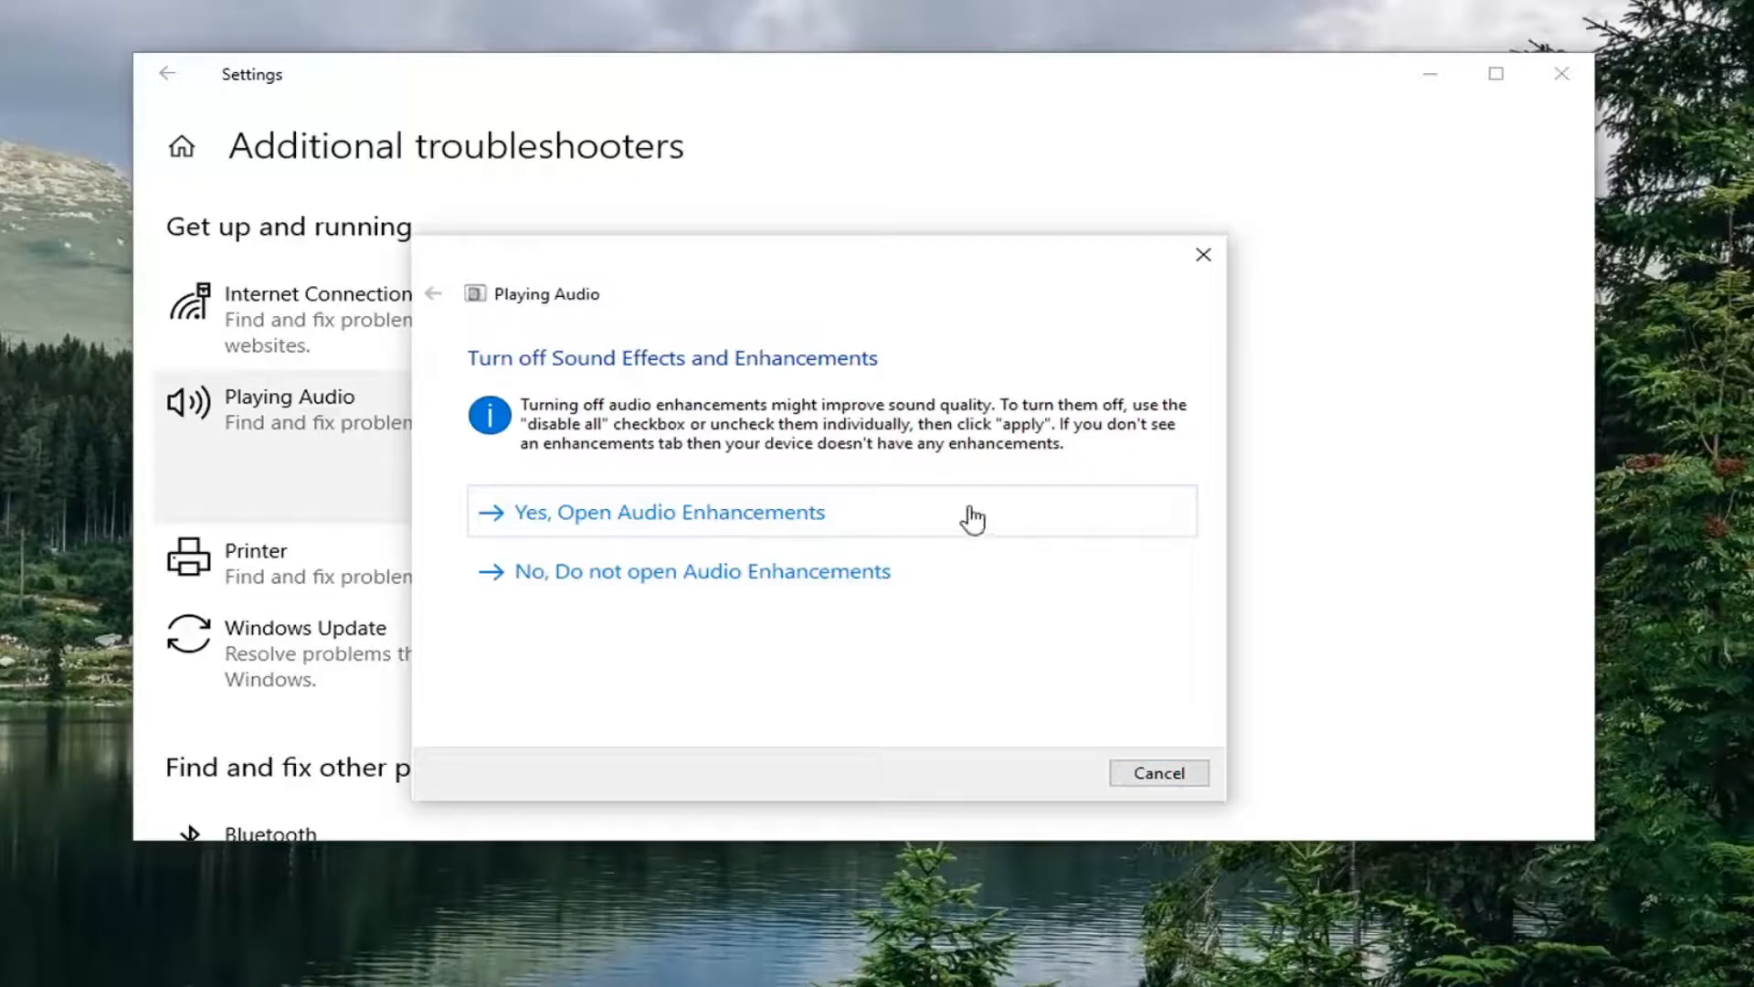
# Step: Accept the Open Audio Enhancements suggestion, close speaker Properties, cancel the troubleshooter, and close Settings
pyautogui.click(665, 525)
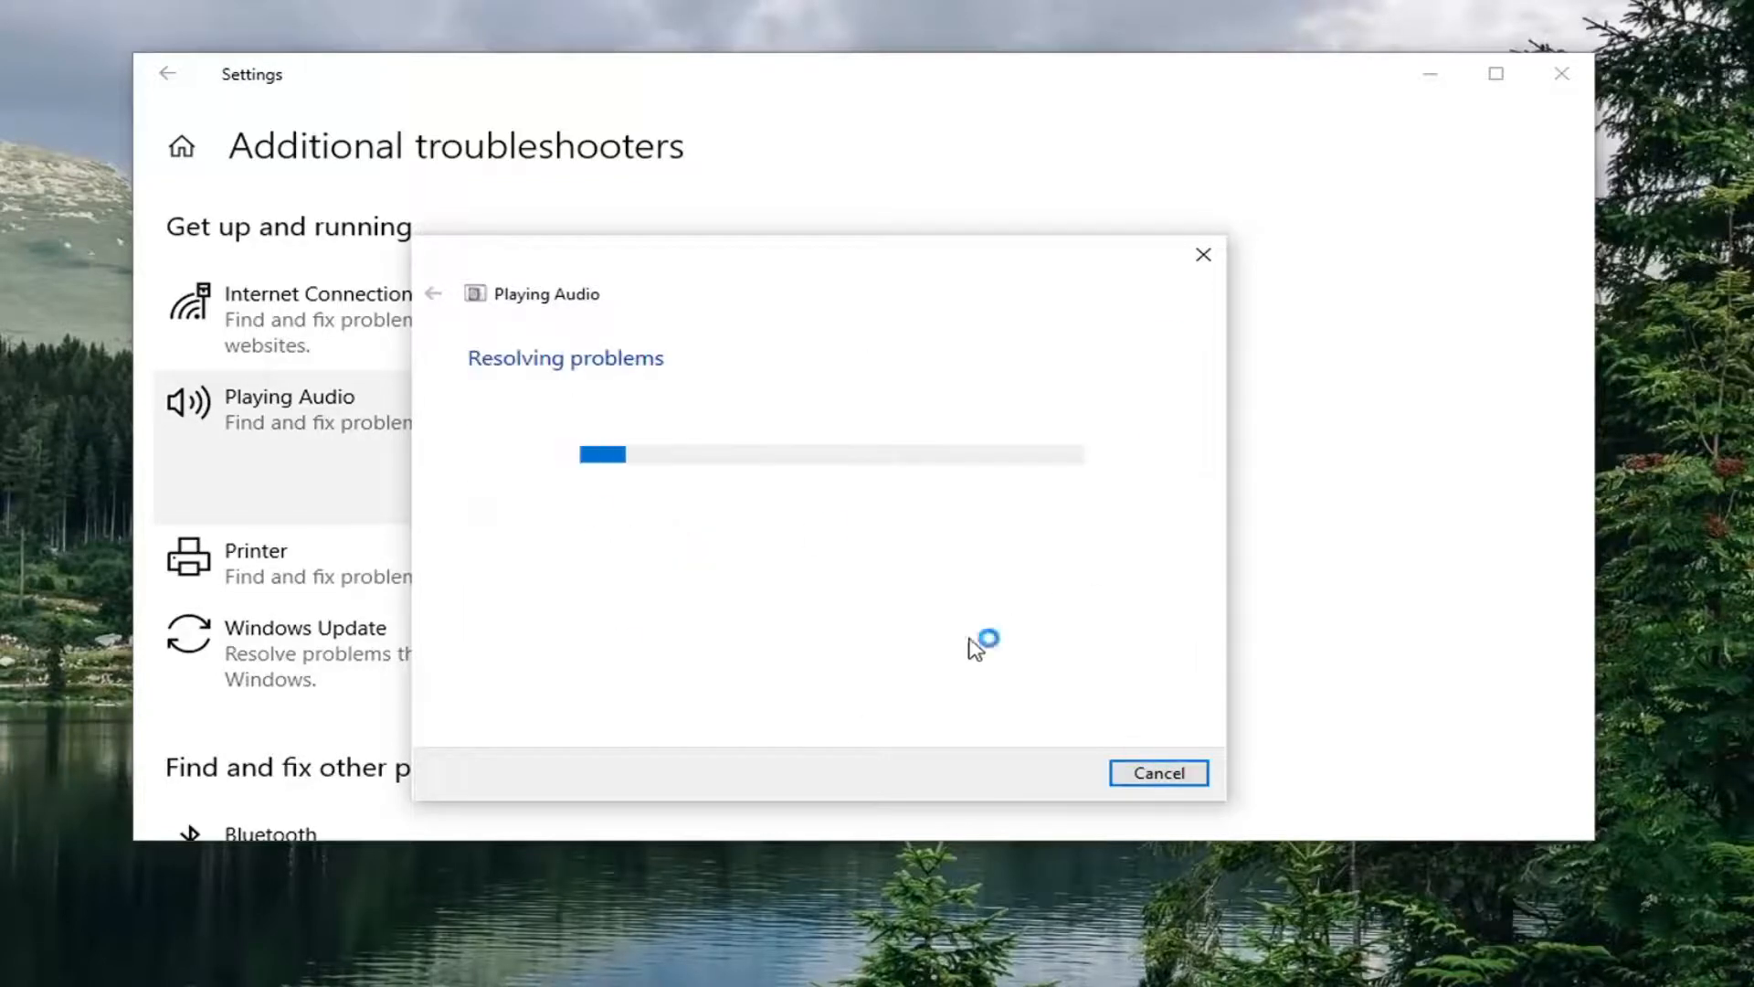
pyautogui.click(422, 55)
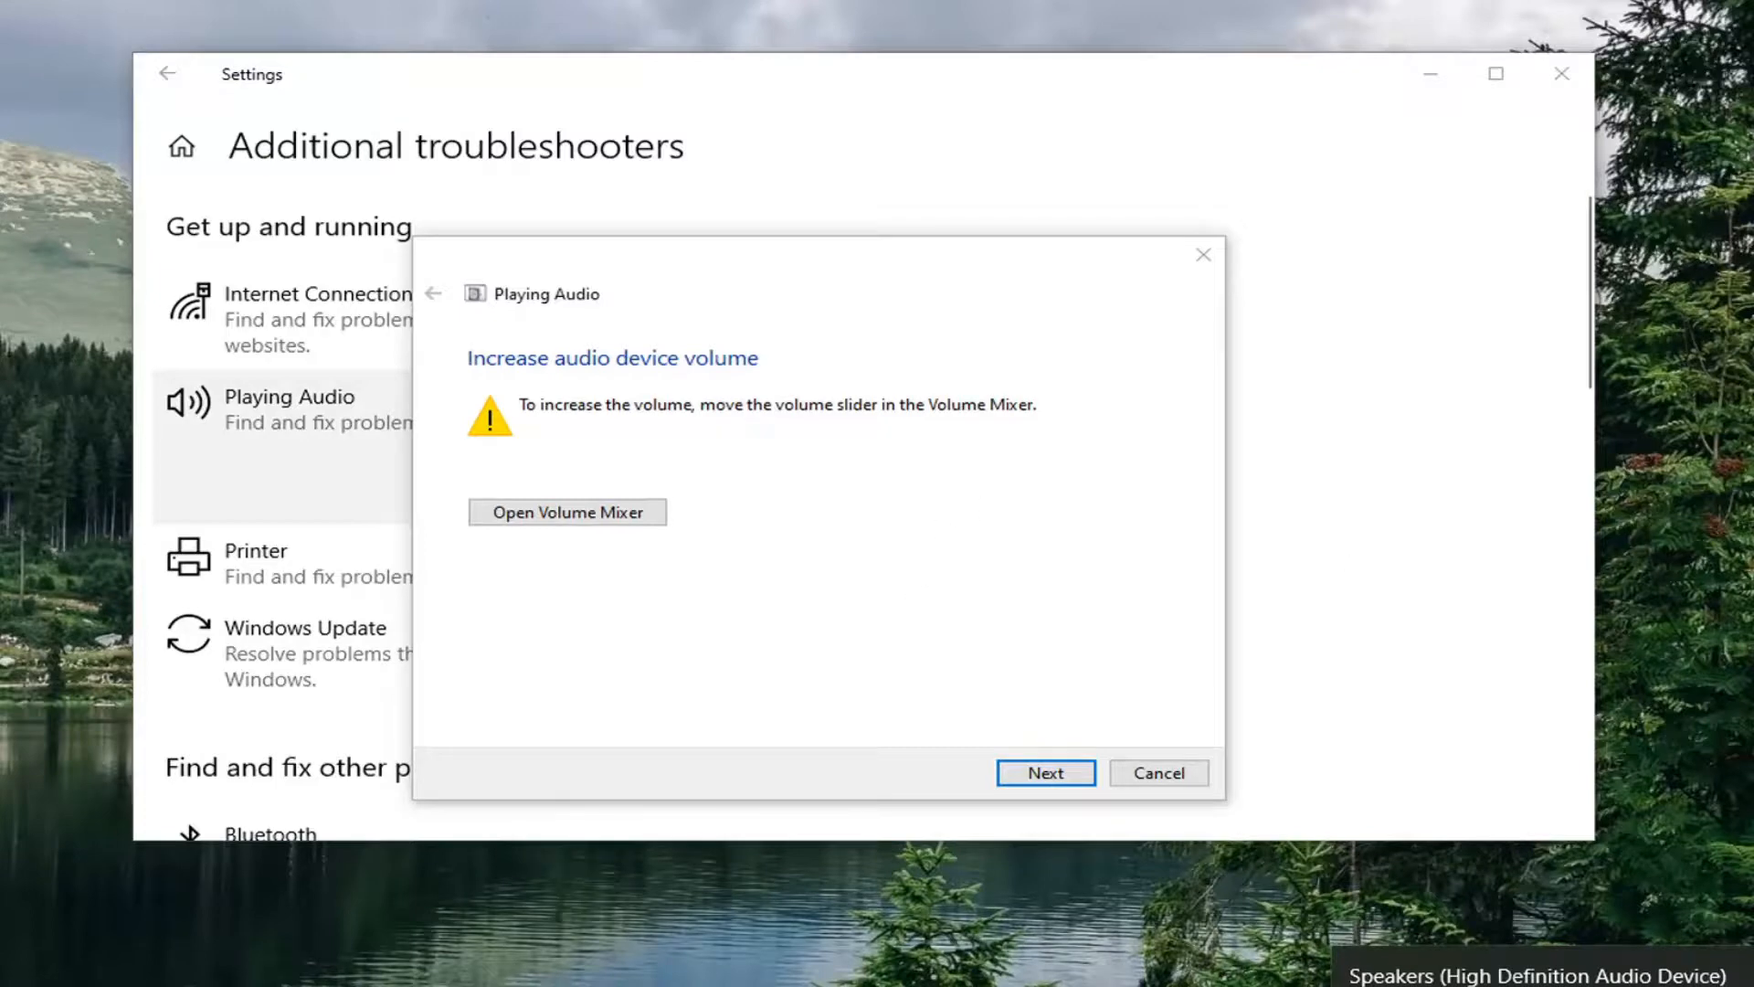
pyautogui.click(1153, 775)
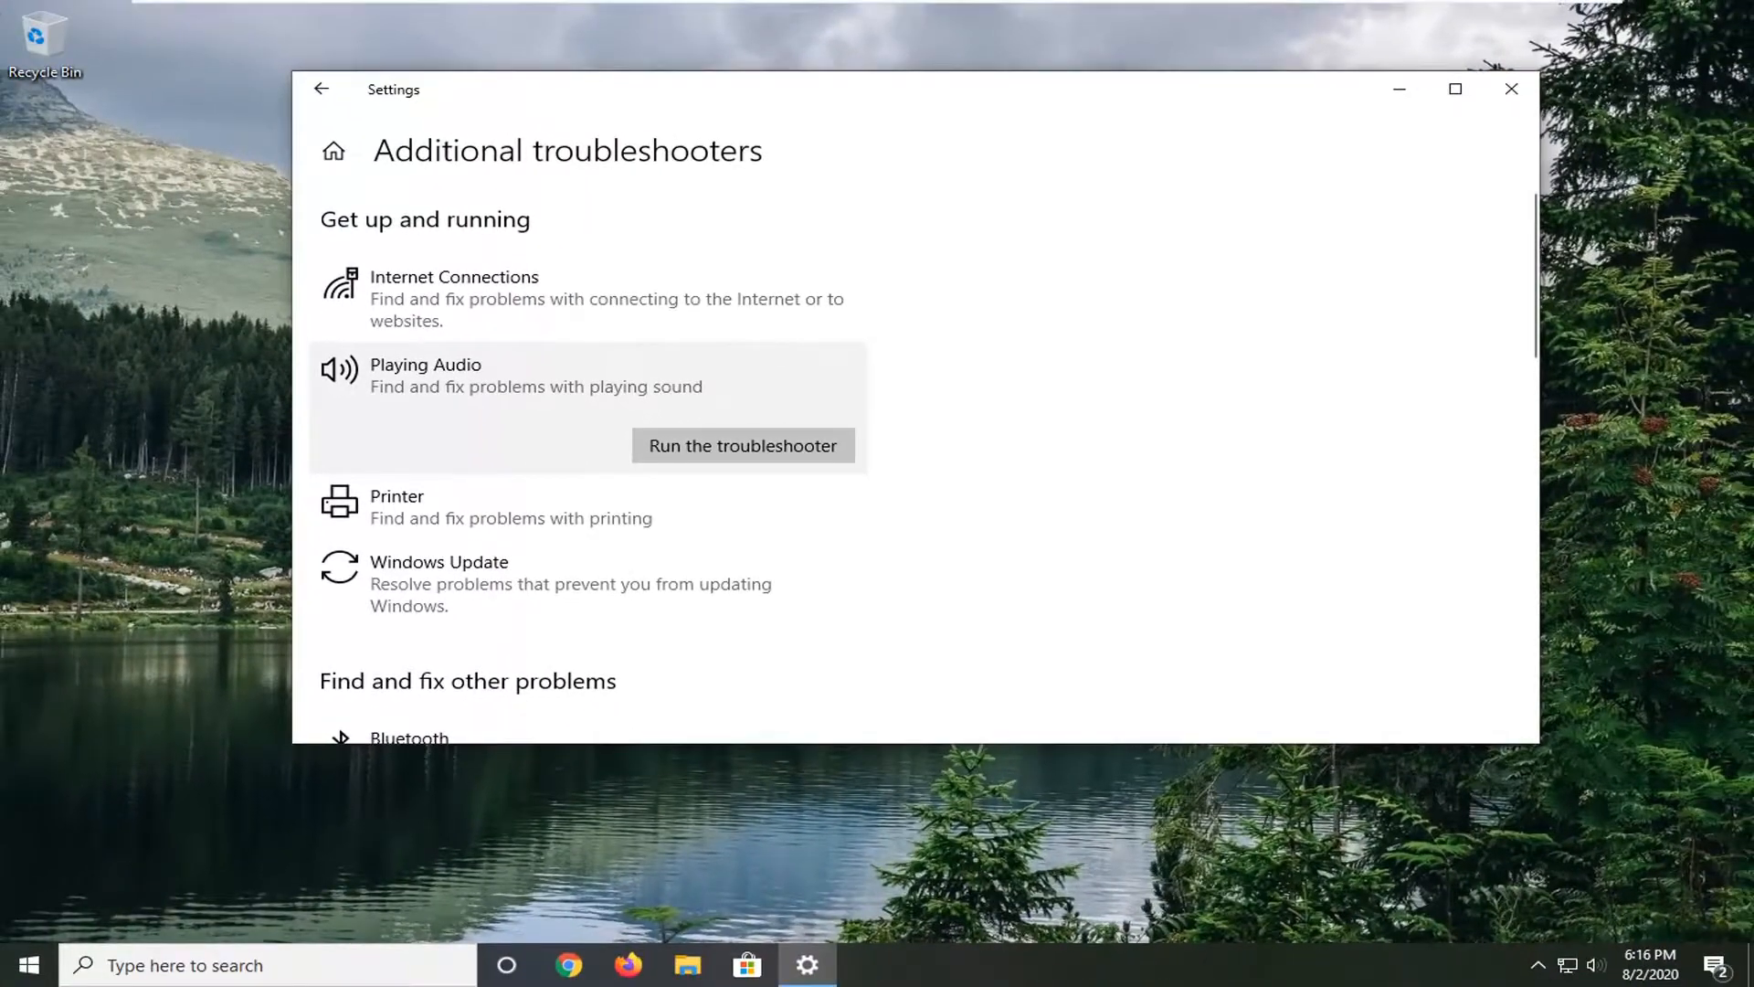
pyautogui.click(1512, 89)
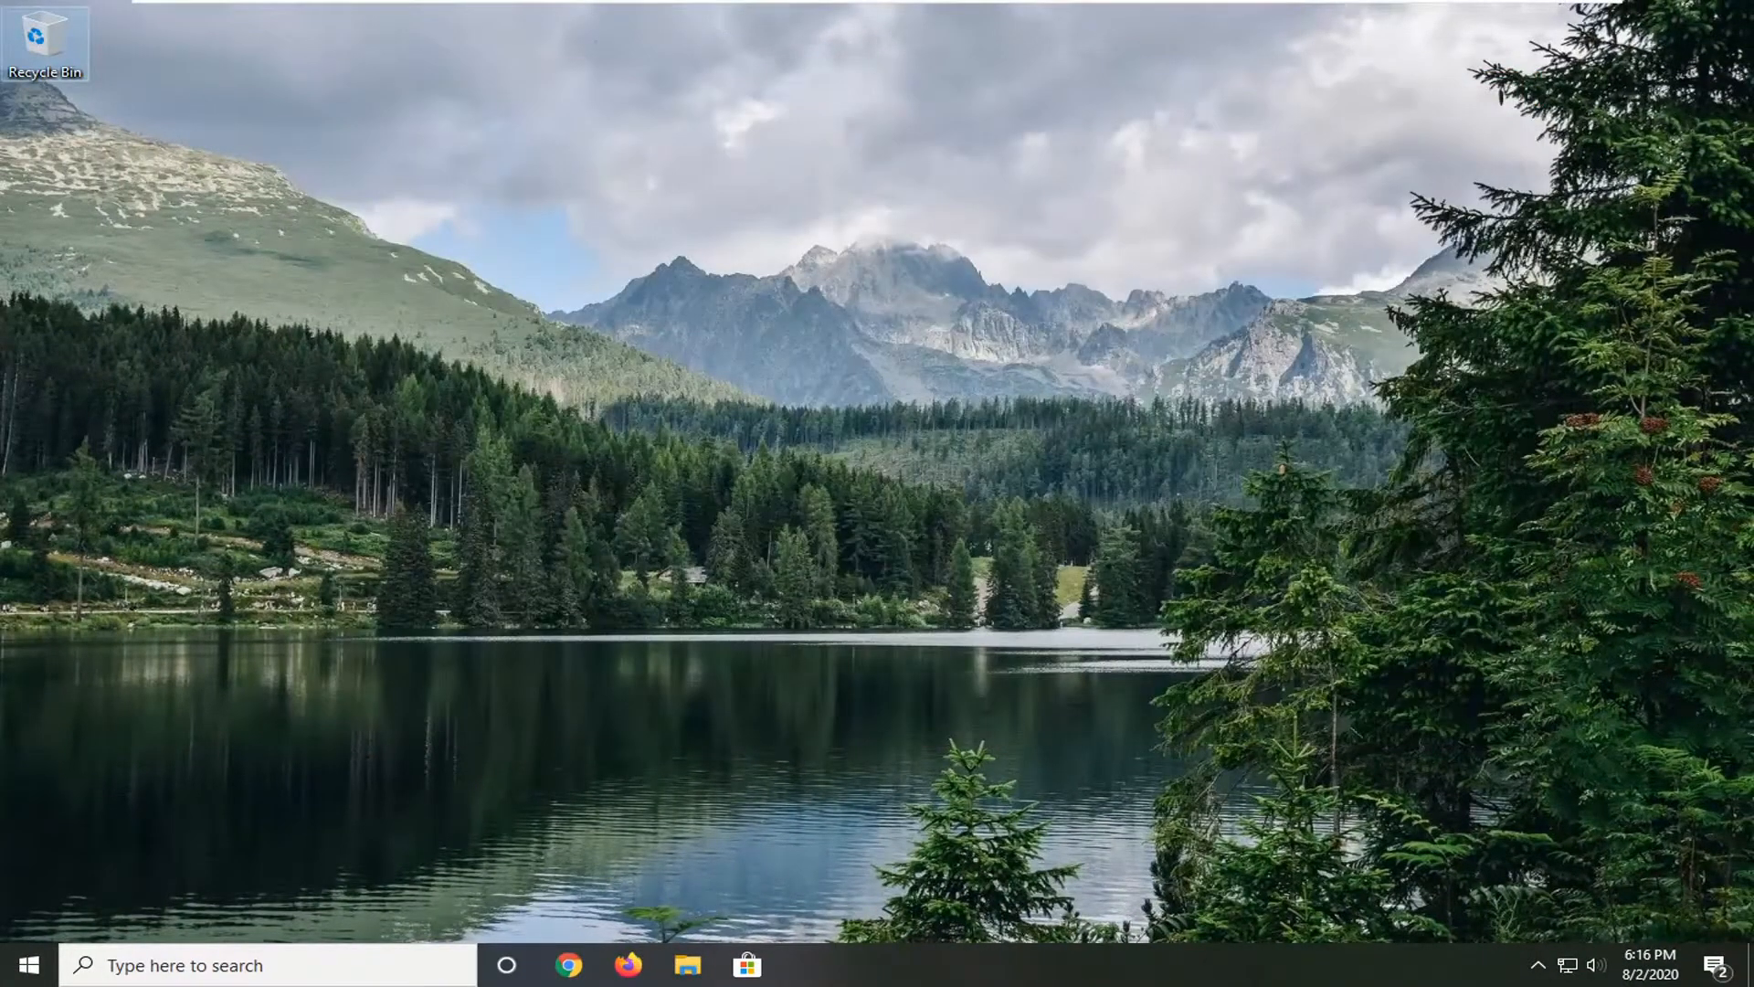